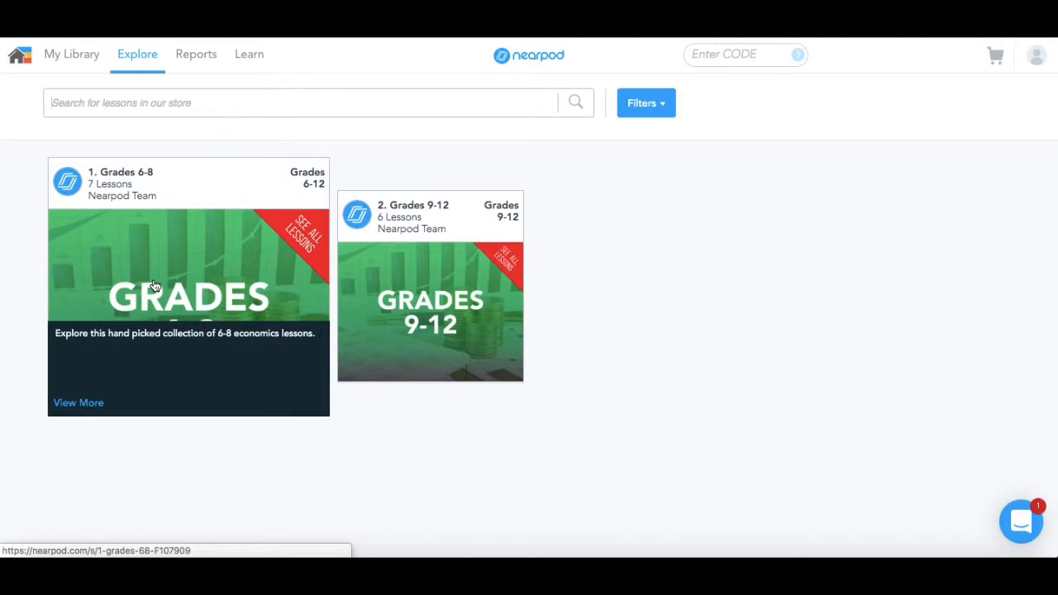
# - Open the Grades 6-8 economics collection and look through its lessons
pyautogui.click(153, 285)
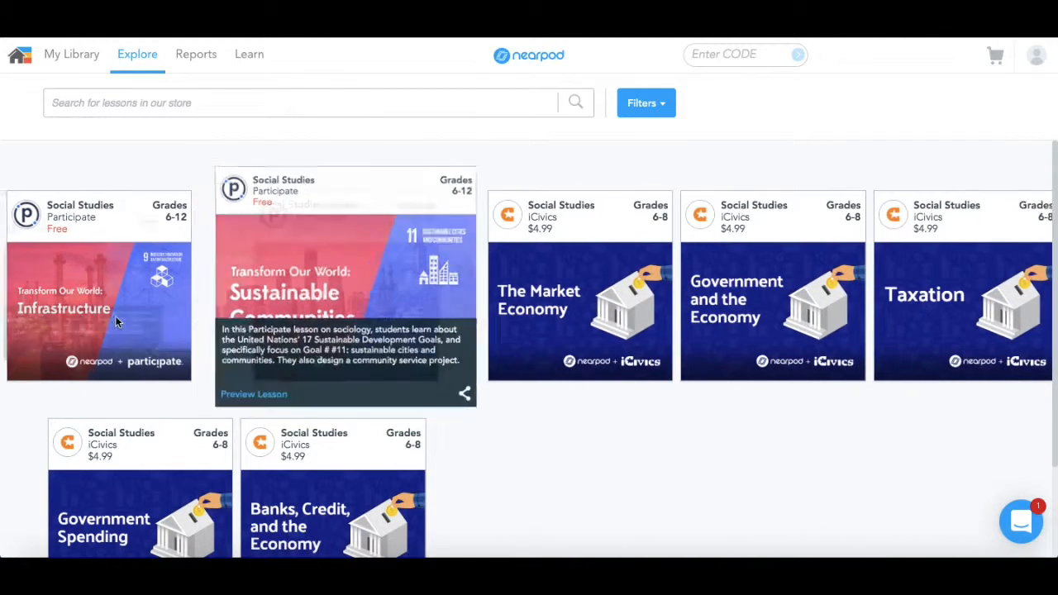
pyautogui.moveTo(159, 321)
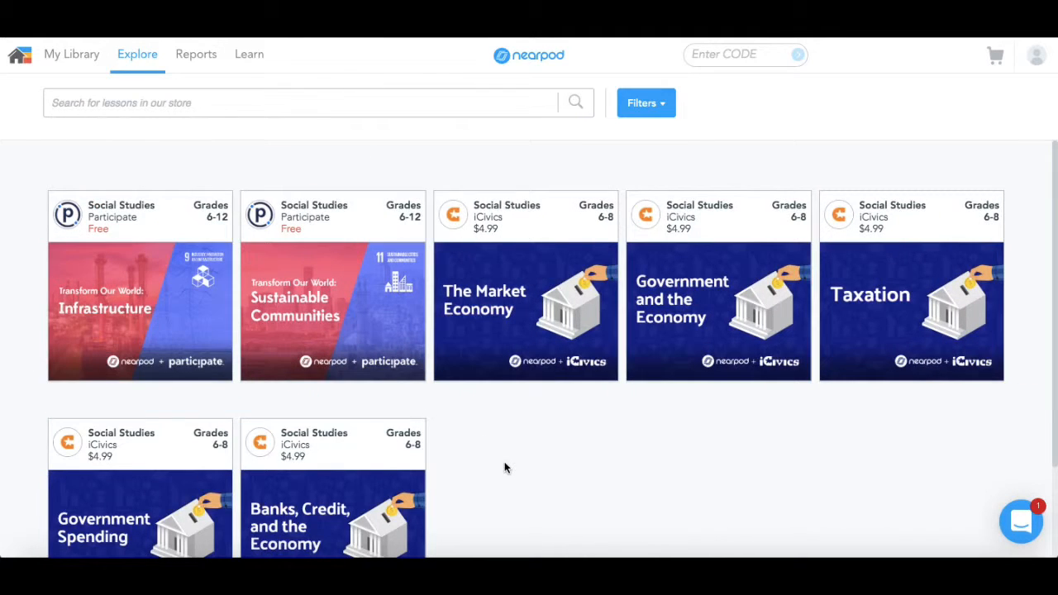
pyautogui.scroll(-2, 506, 468)
pyautogui.scroll(2, 507, 468)
# - Start a new lesson in My Library and upload the Nouns presentation from the computer, searching the files for "powerpoint"
pyautogui.click(71, 69)
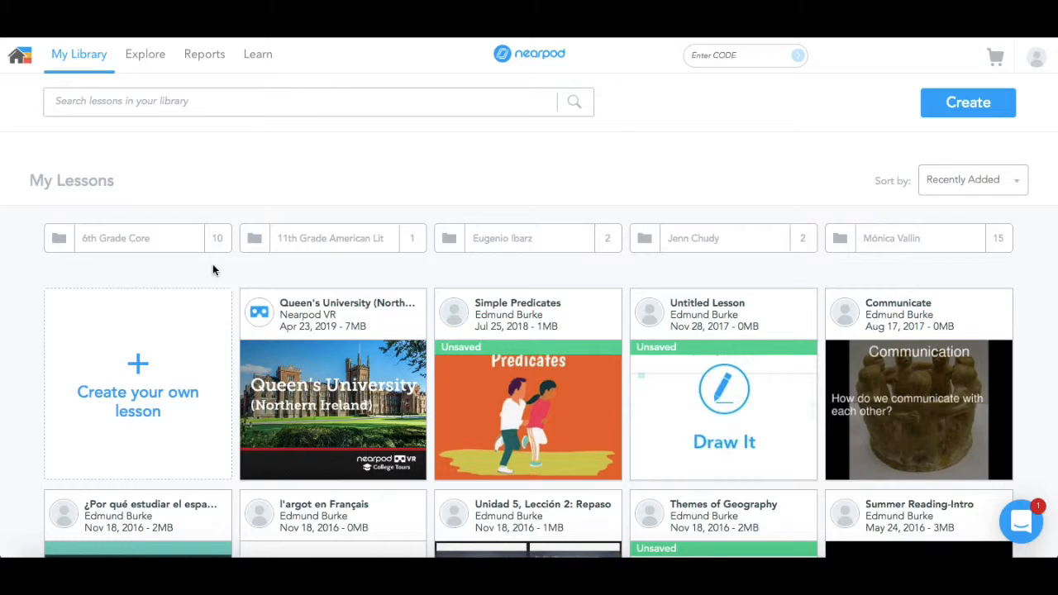
pyautogui.click(208, 347)
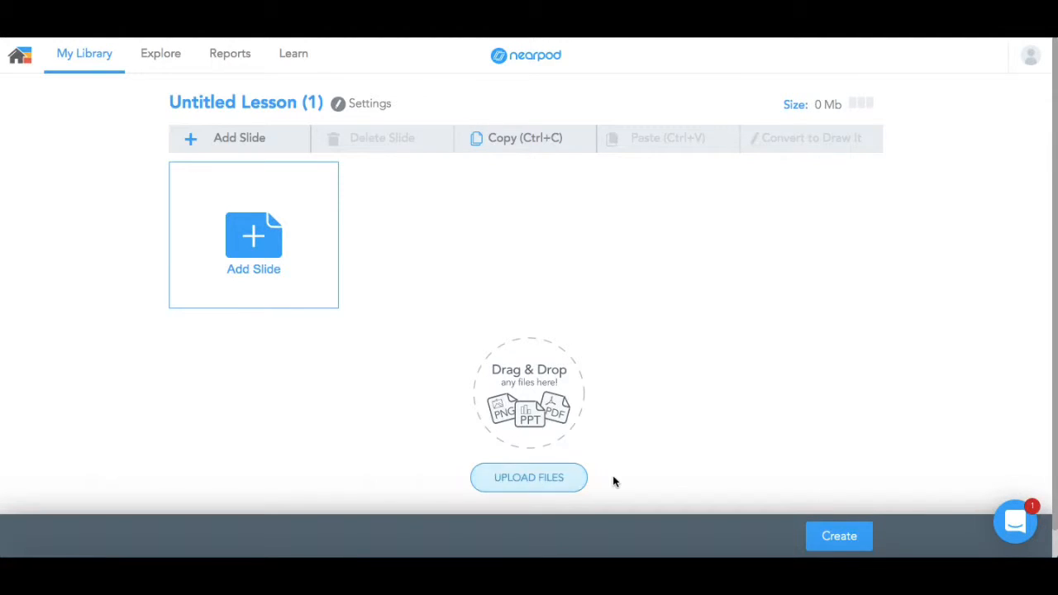
pyautogui.click(558, 490)
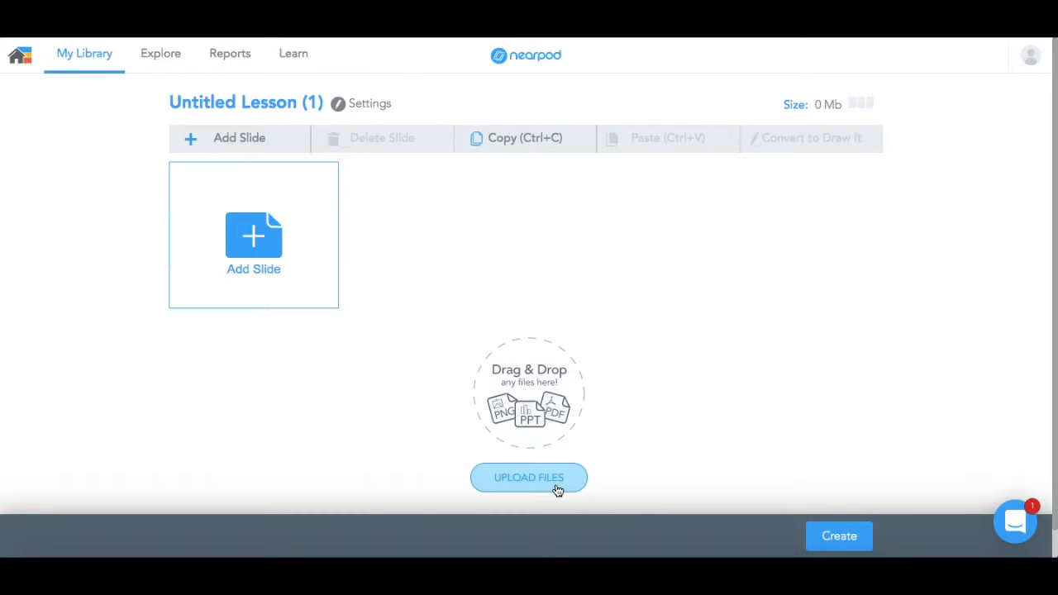
pyautogui.click(558, 489)
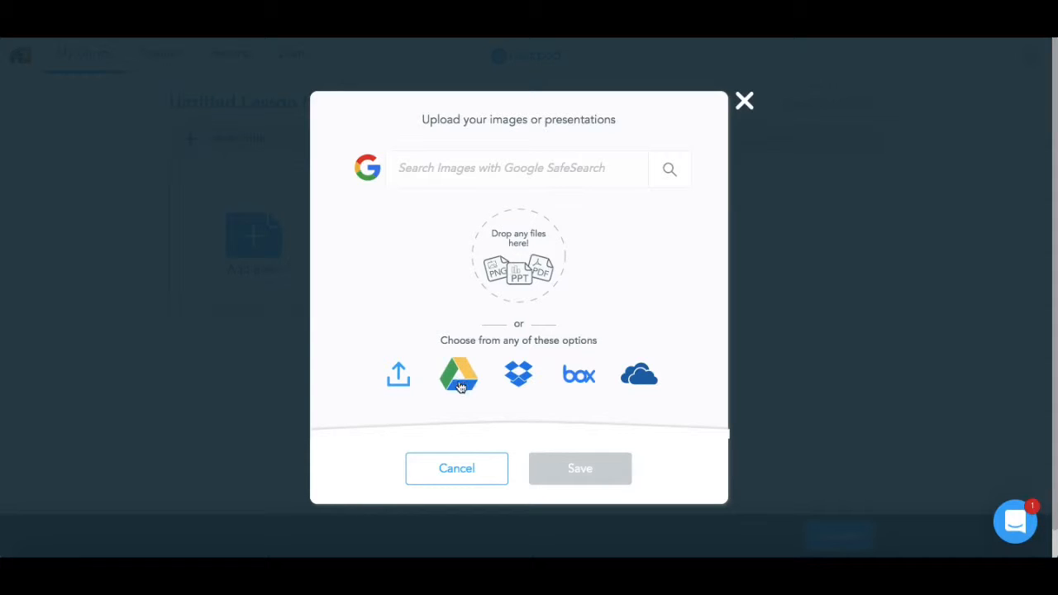
pyautogui.click(398, 383)
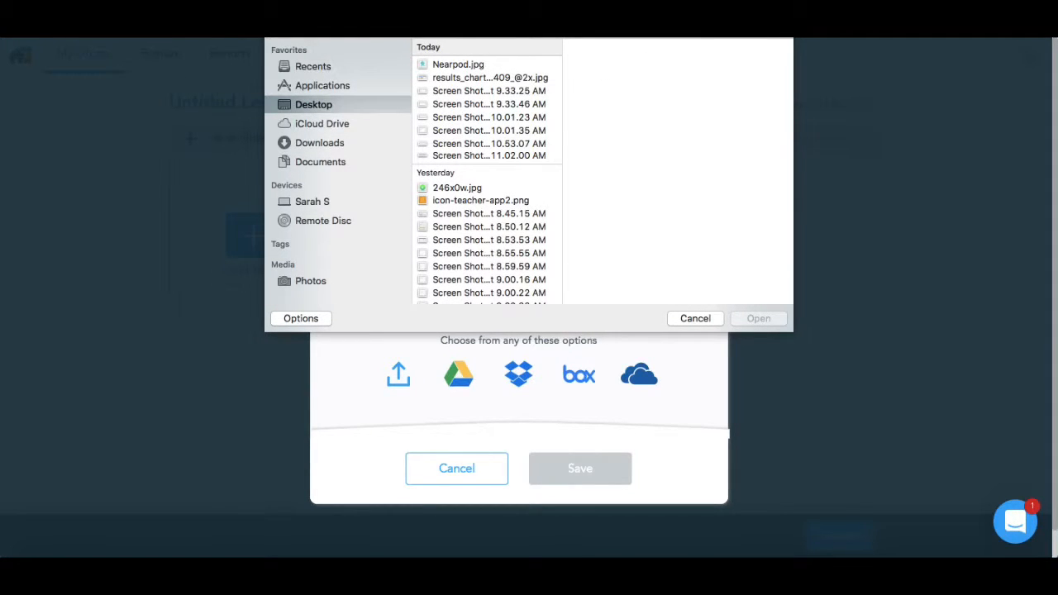
pyautogui.write('powerpoint')
pyautogui.press('Return')
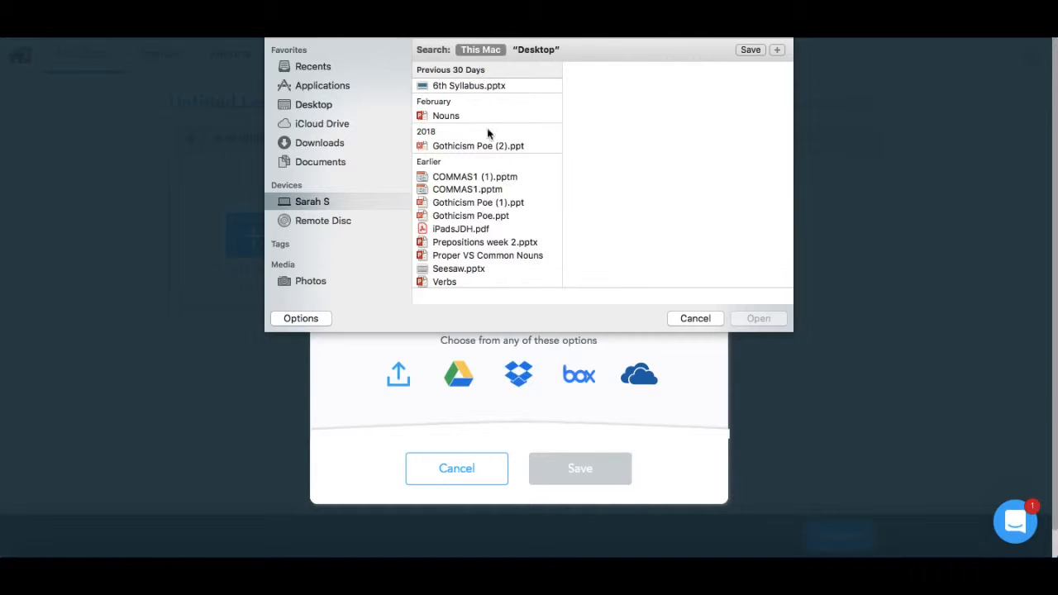
pyautogui.click(442, 116)
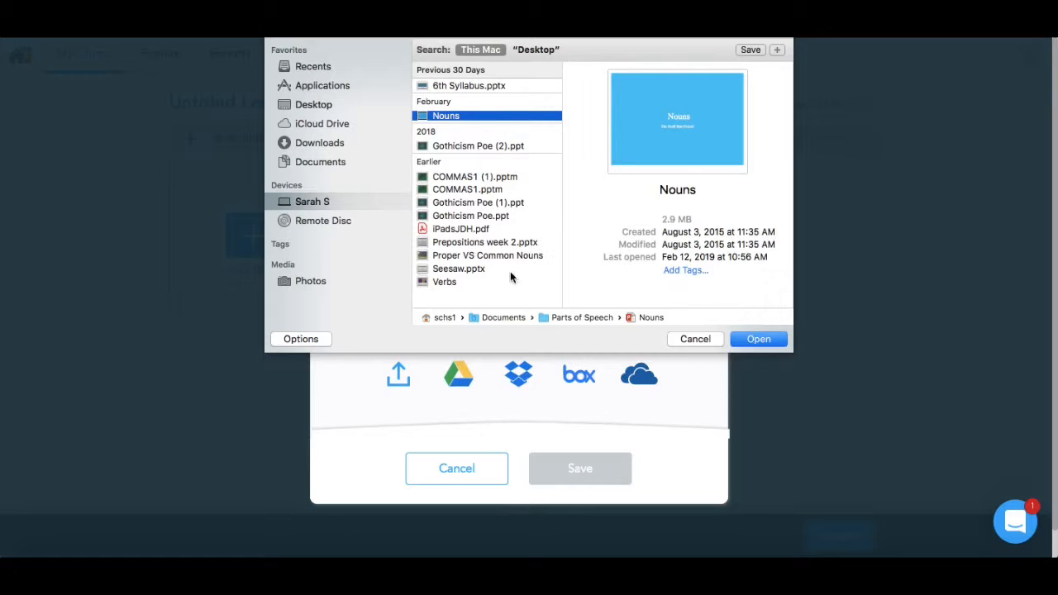
pyautogui.press('Return')
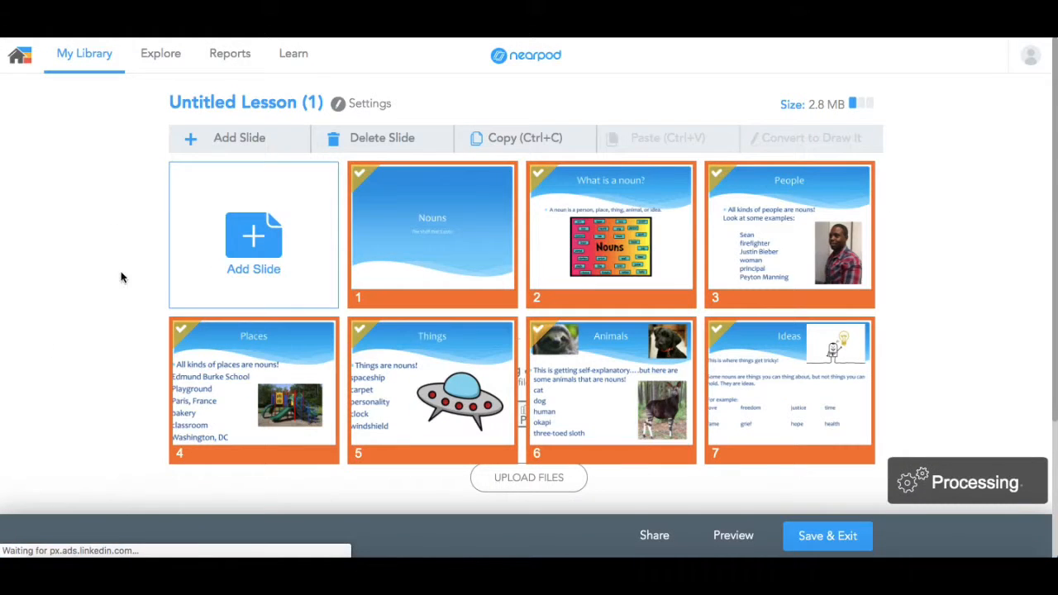
pyautogui.scroll(-2, 985, 289)
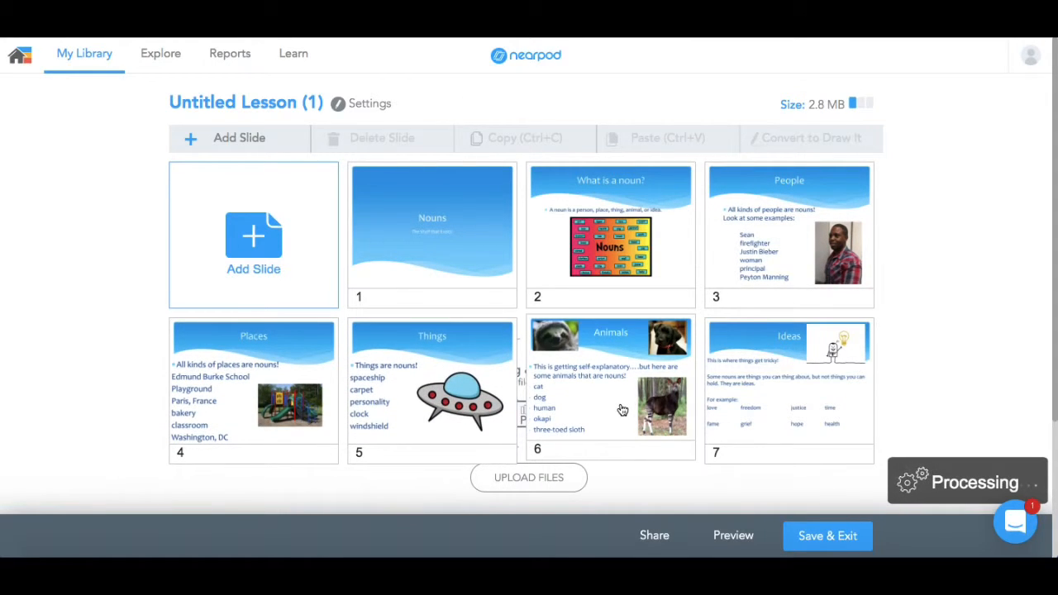
# - Look over the content types and the web content option available for a new slide
pyautogui.click(224, 143)
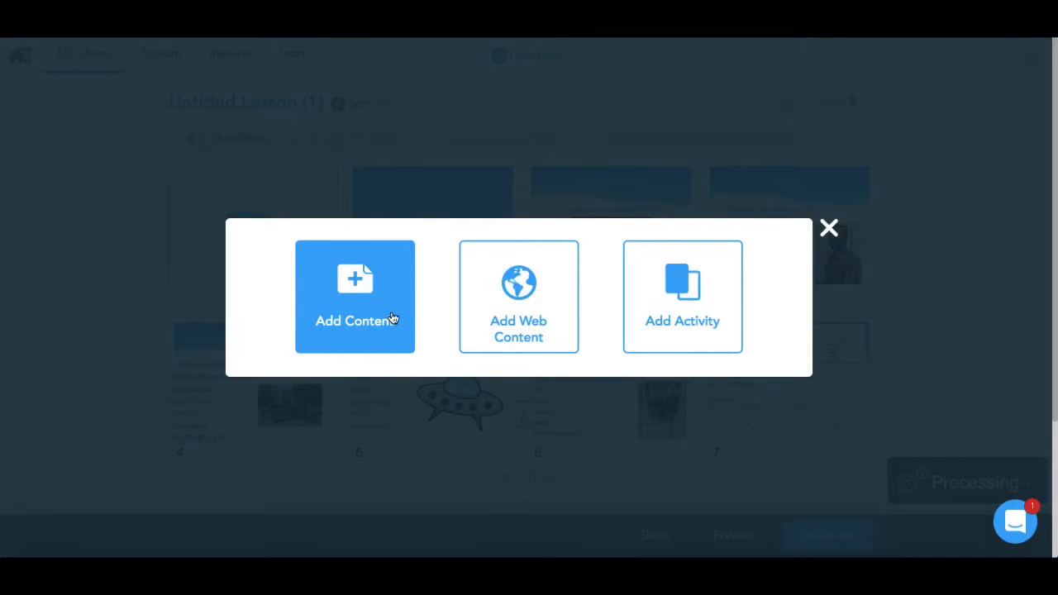
pyautogui.click(361, 319)
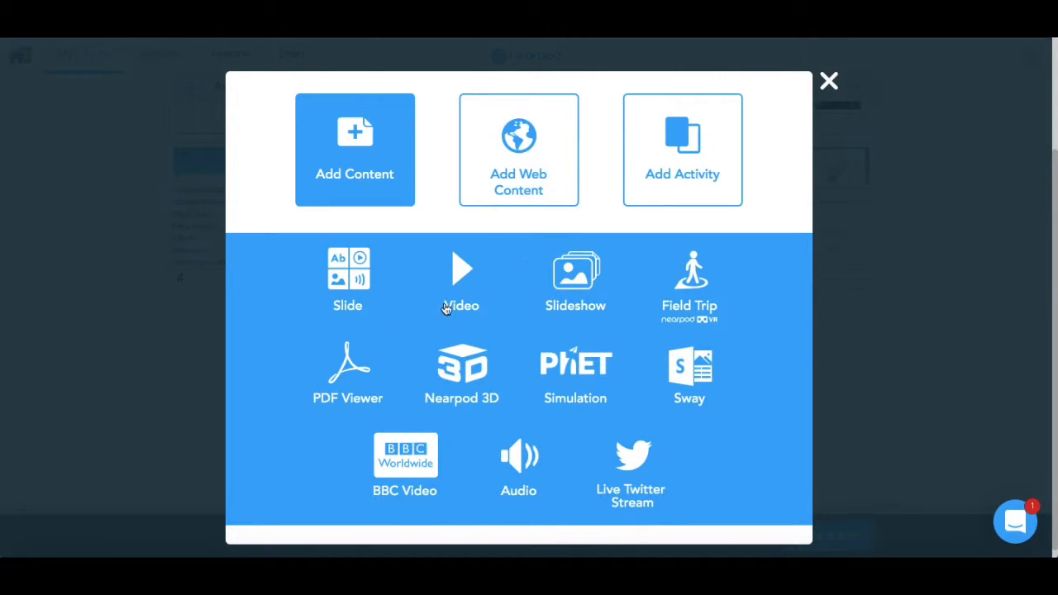
pyautogui.click(531, 189)
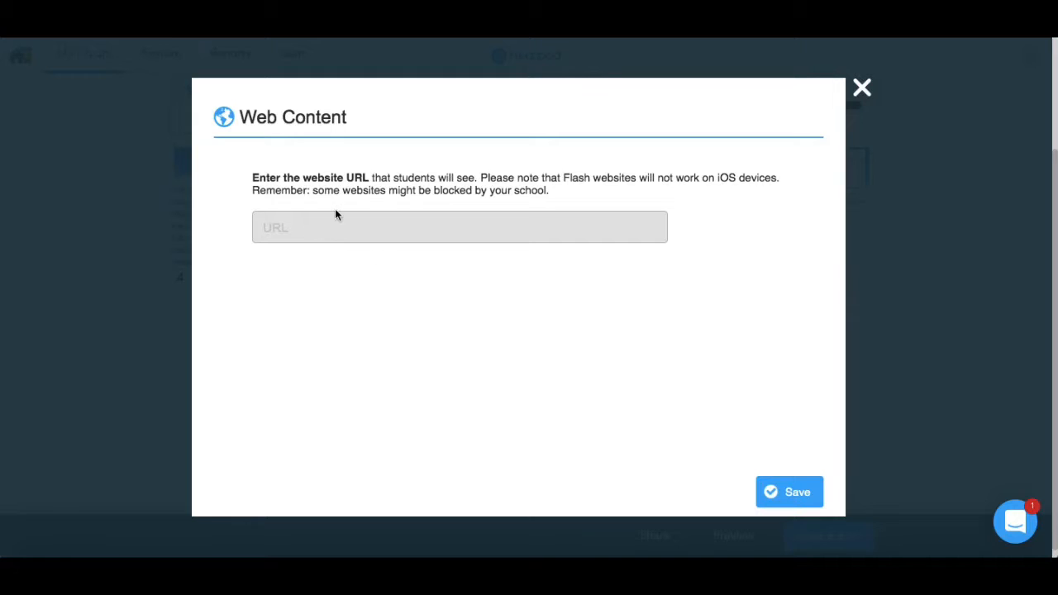
pyautogui.click(861, 88)
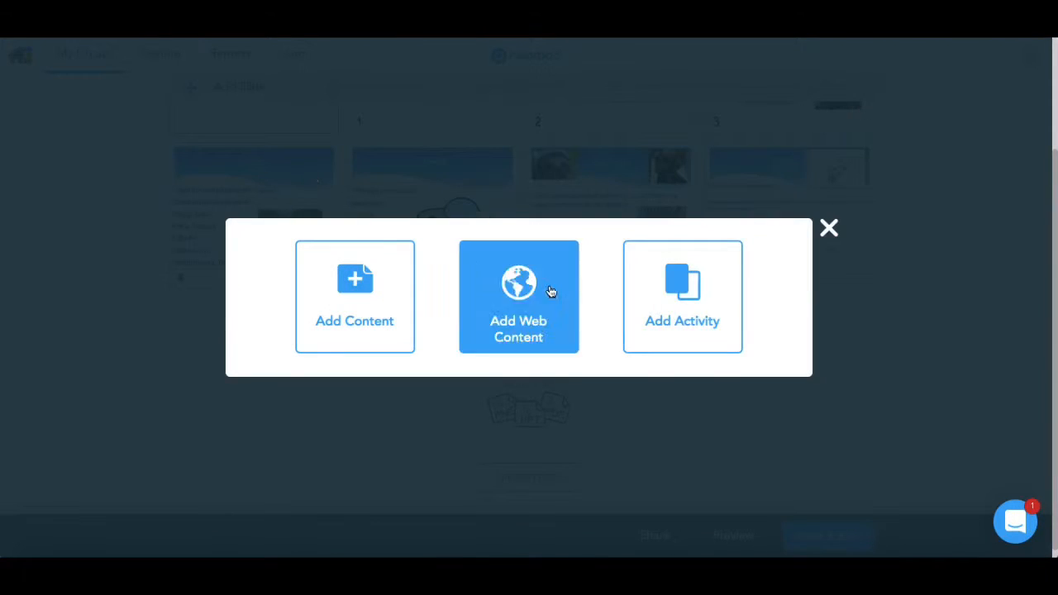
# - Add a Draw It activity with the instructions "Draw a picture of a person."
pyautogui.click(666, 298)
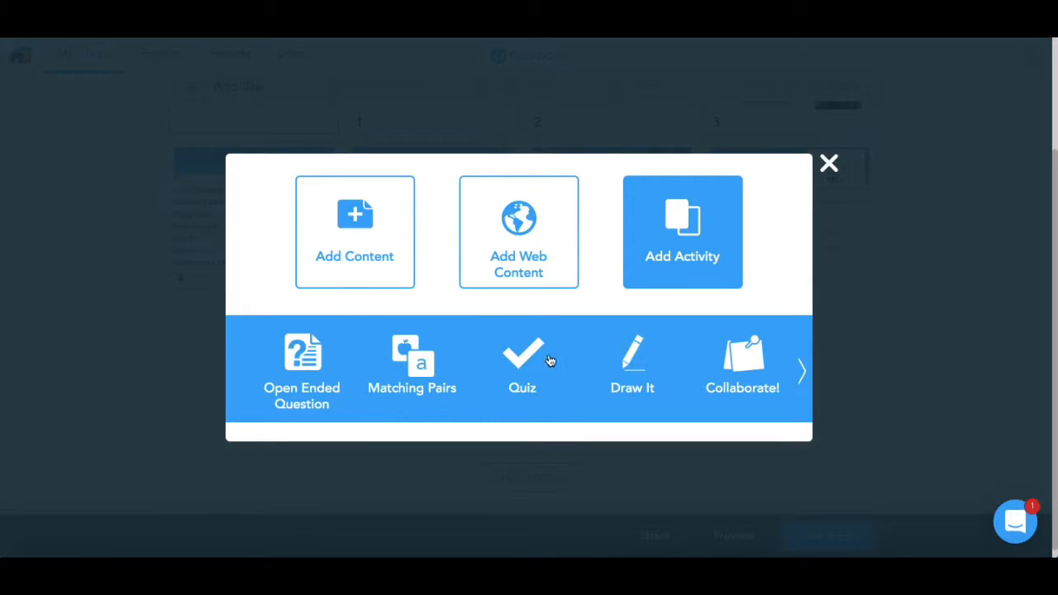
pyautogui.click(802, 374)
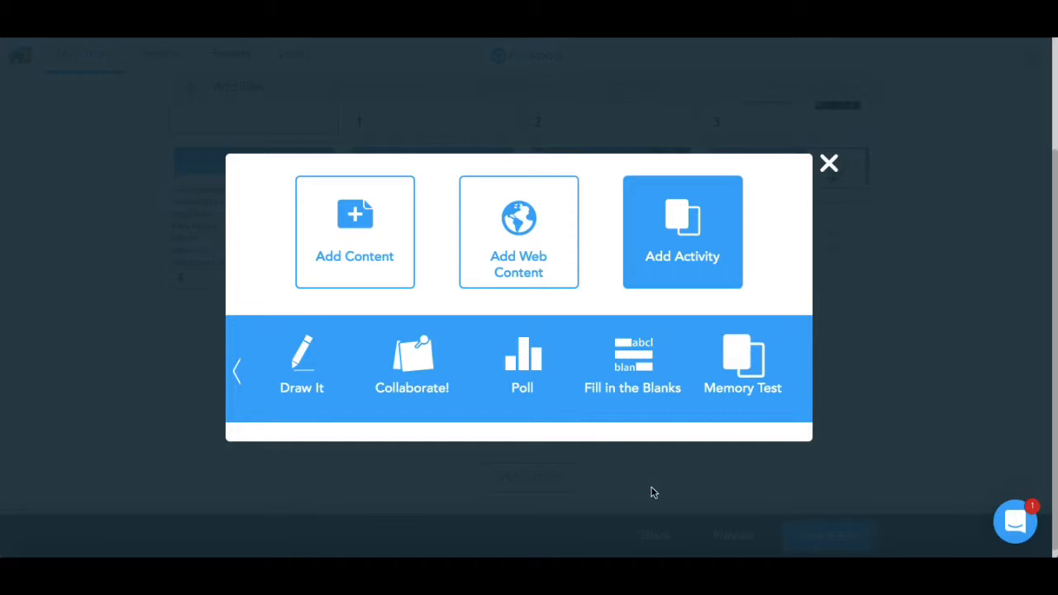
pyautogui.click(308, 364)
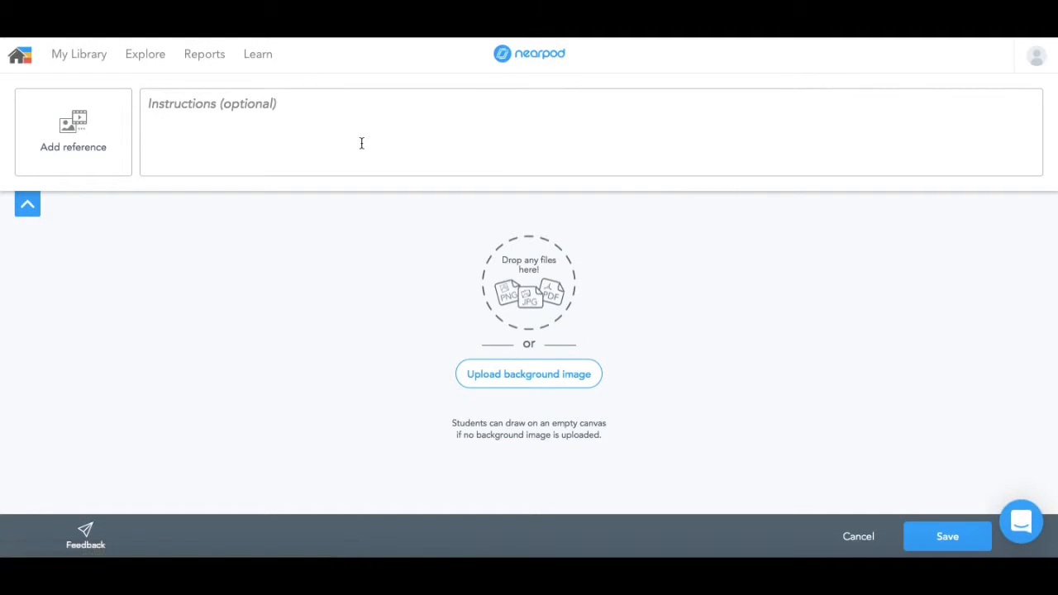
pyautogui.click(179, 128)
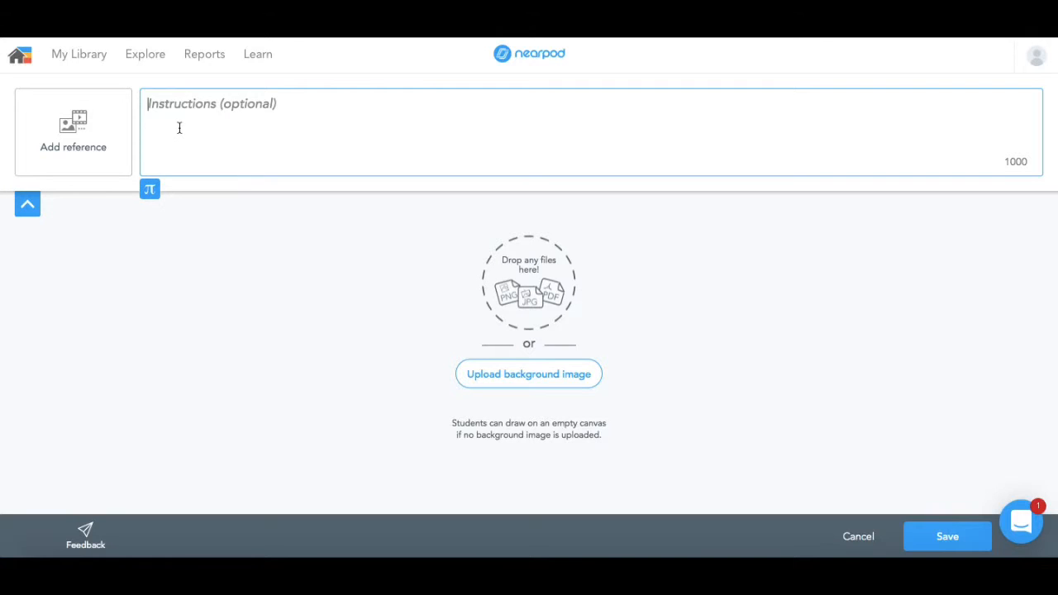
pyautogui.write('Draw a picture of a ')
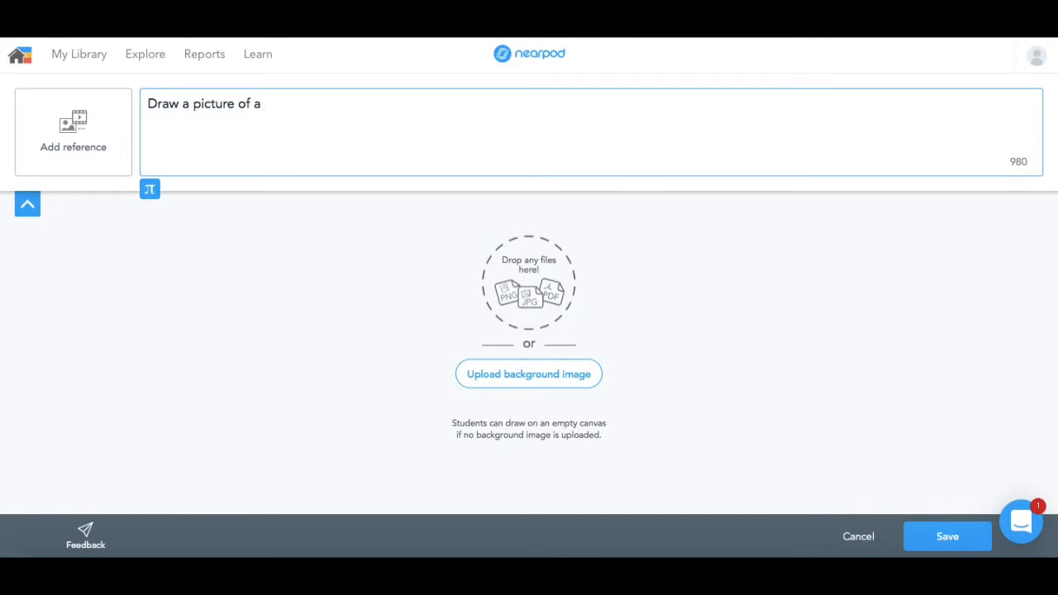
pyautogui.write('person.')
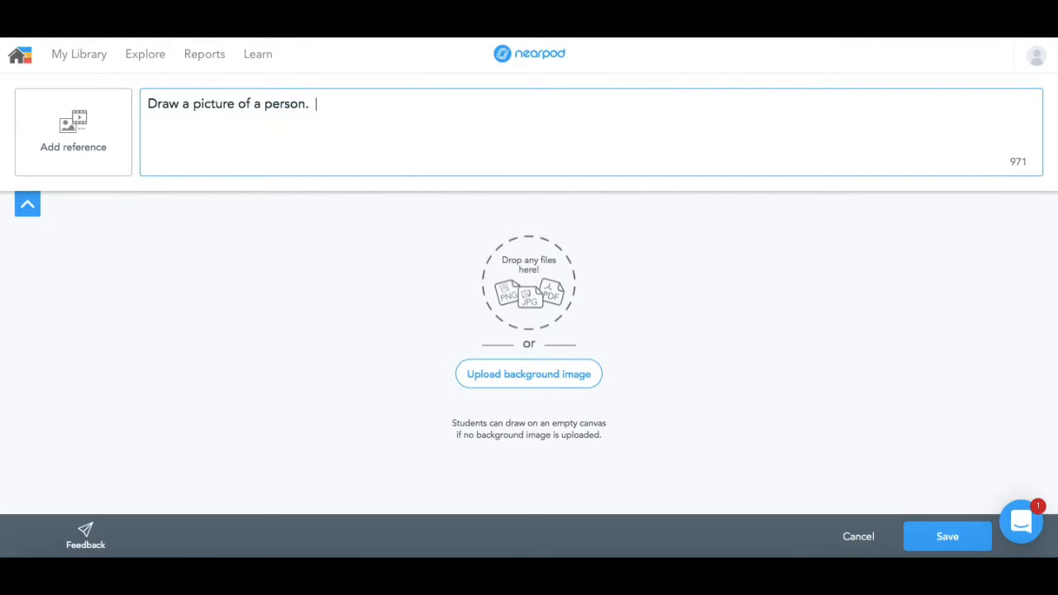
# - Look at the background image upload options, and collapse and reopen the instructions area
pyautogui.click(510, 370)
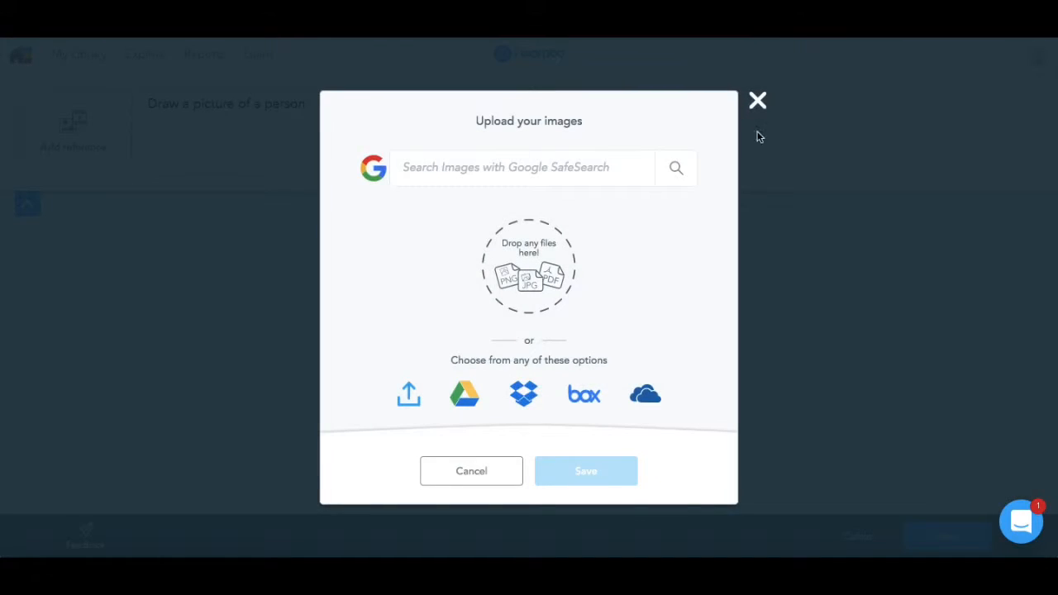
pyautogui.click(757, 102)
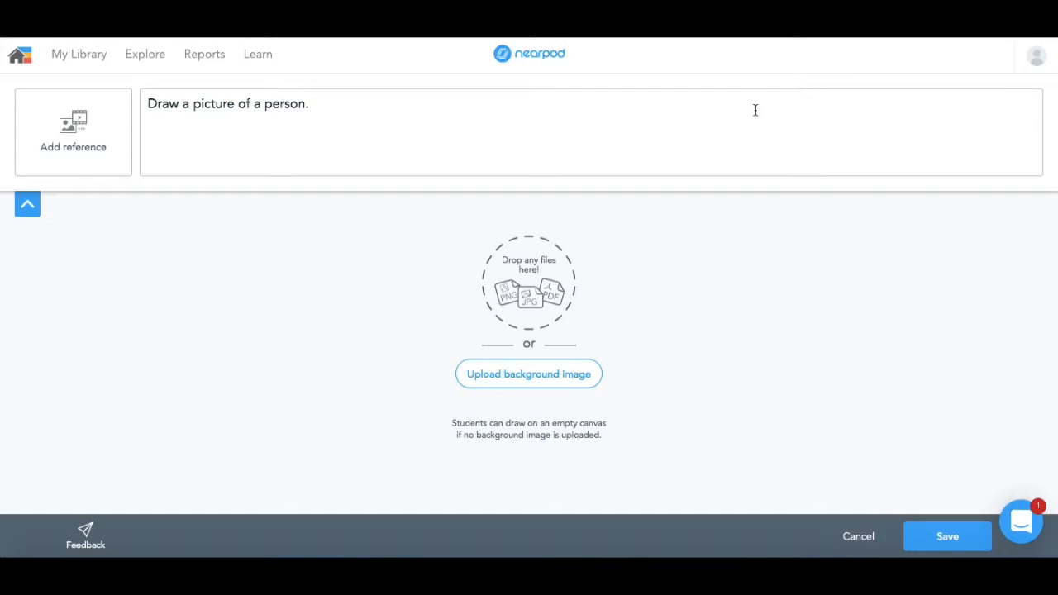
pyautogui.click(29, 207)
pyautogui.click(28, 96)
pyautogui.click(328, 116)
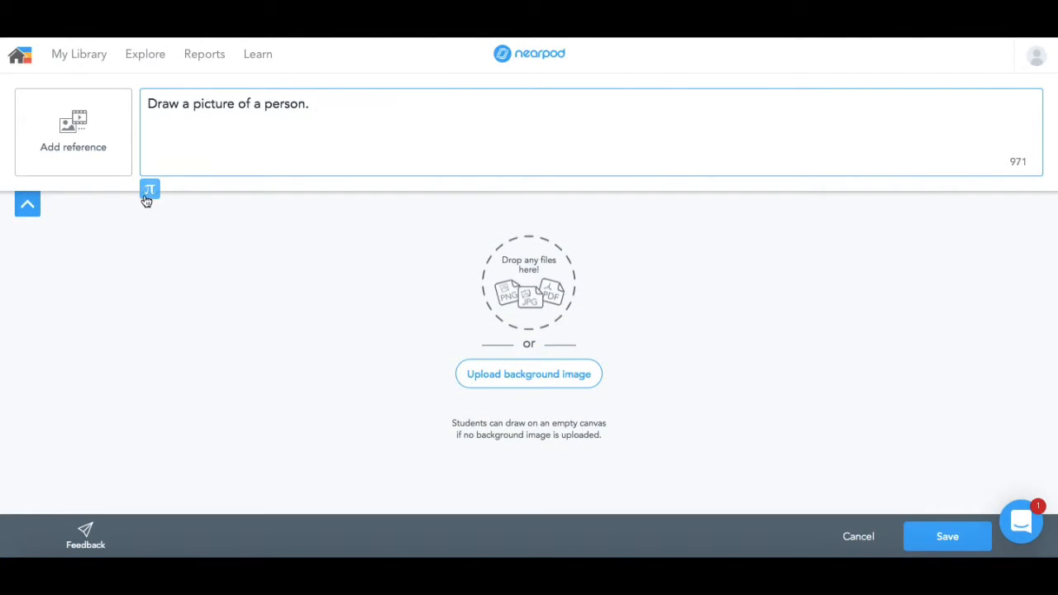
# - Look through the math symbol sets available for the activity's instructions
pyautogui.click(148, 195)
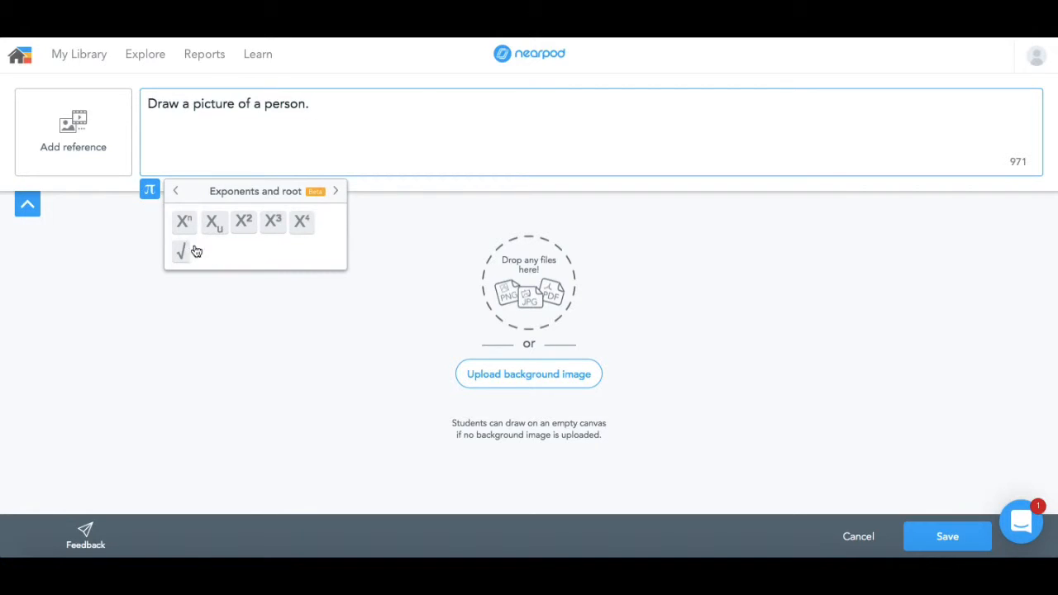
pyautogui.click(339, 194)
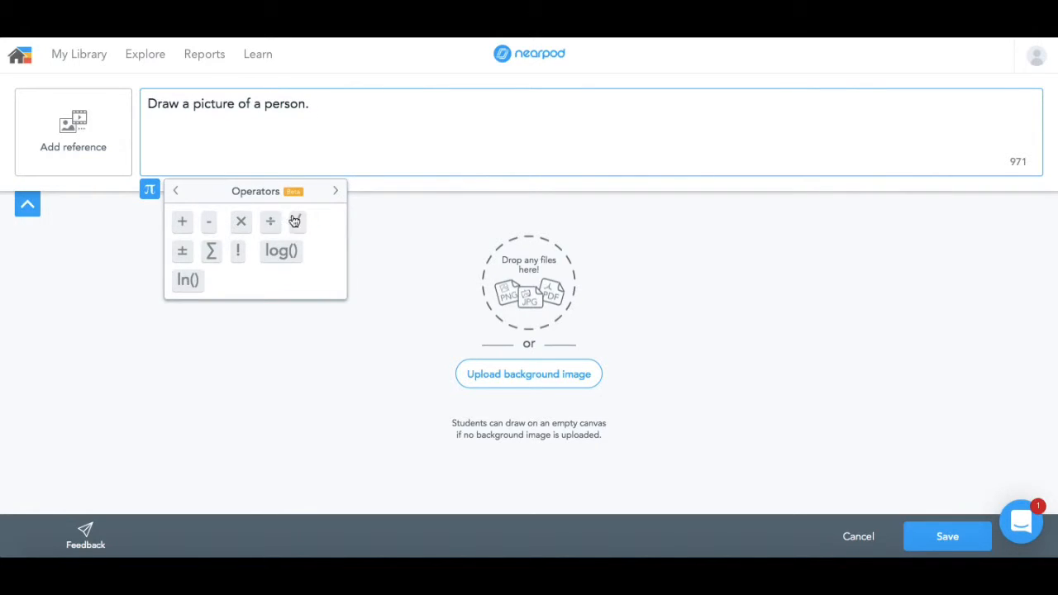
pyautogui.click(339, 194)
pyautogui.click(337, 193)
pyautogui.click(337, 193)
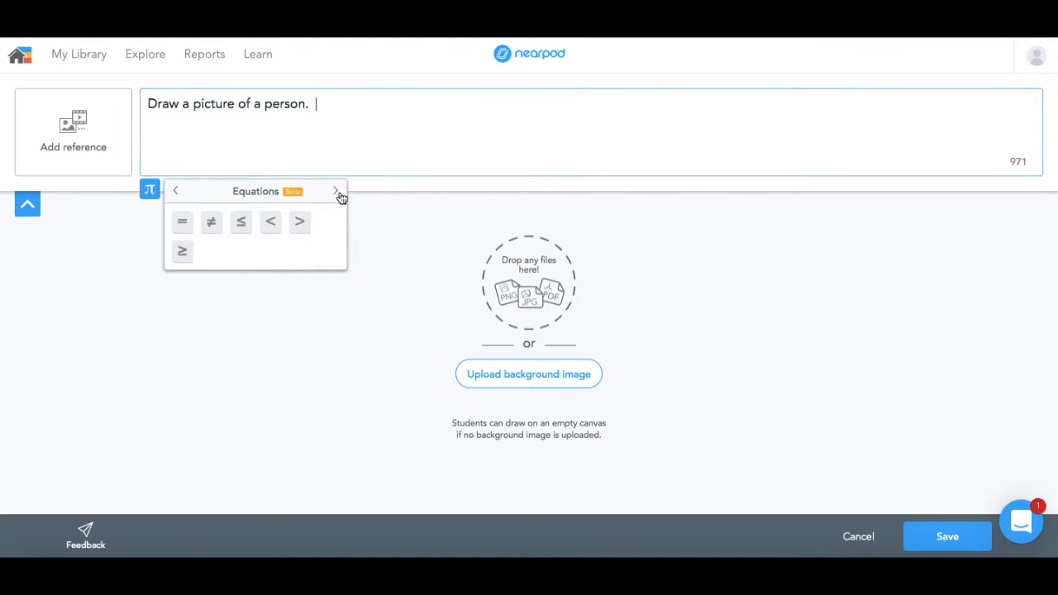
pyautogui.click(338, 192)
pyautogui.click(344, 421)
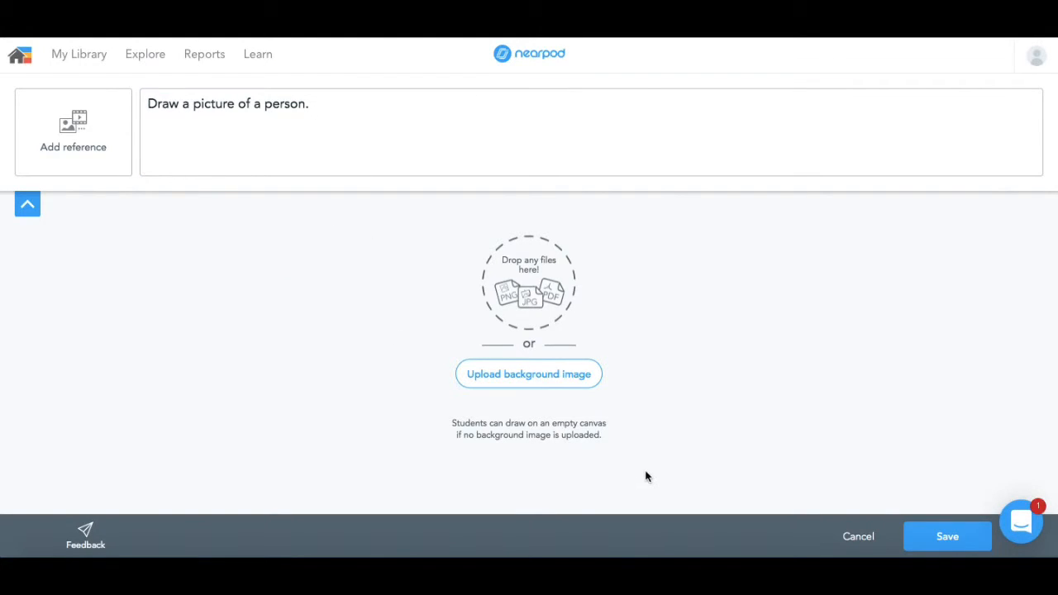
# - Hide the Draw It activity's instructions area and show it again
pyautogui.click(28, 205)
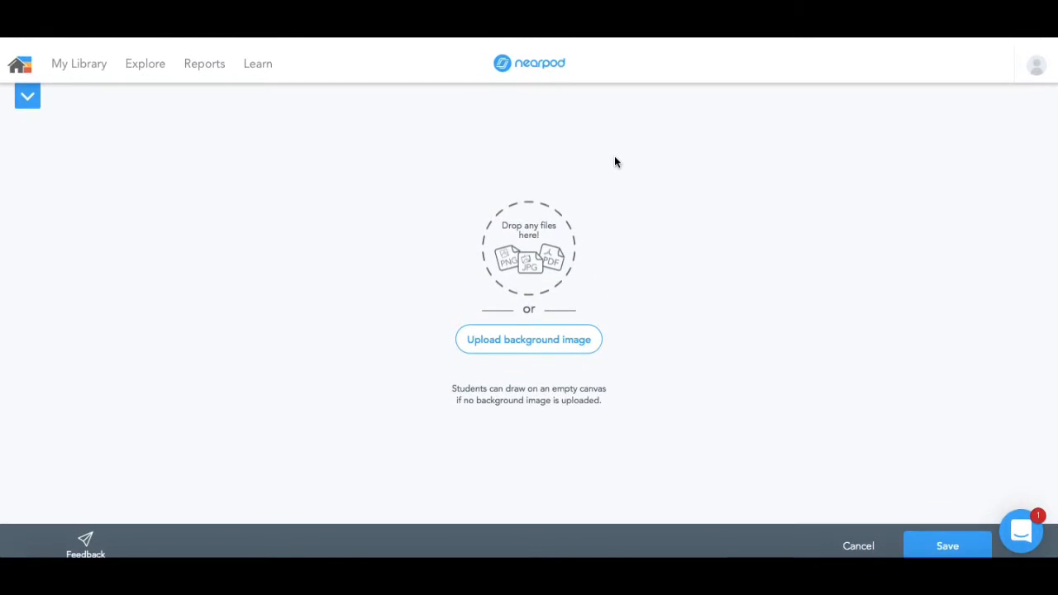
pyautogui.click(30, 86)
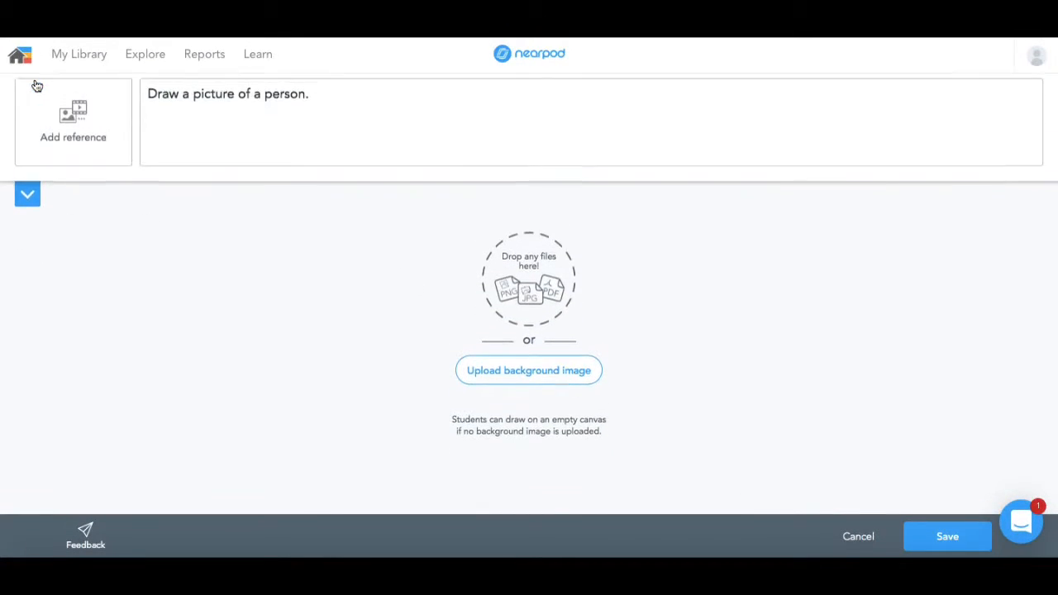
pyautogui.click(233, 128)
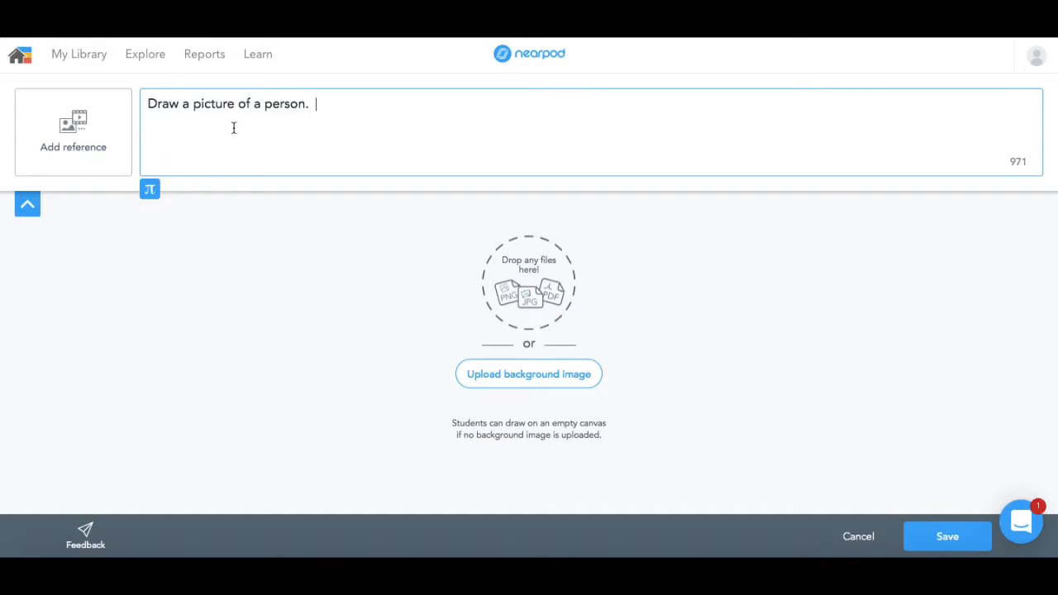
# - Save the Draw It activity and move its slide to position 4, directly after the People slide
pyautogui.click(939, 544)
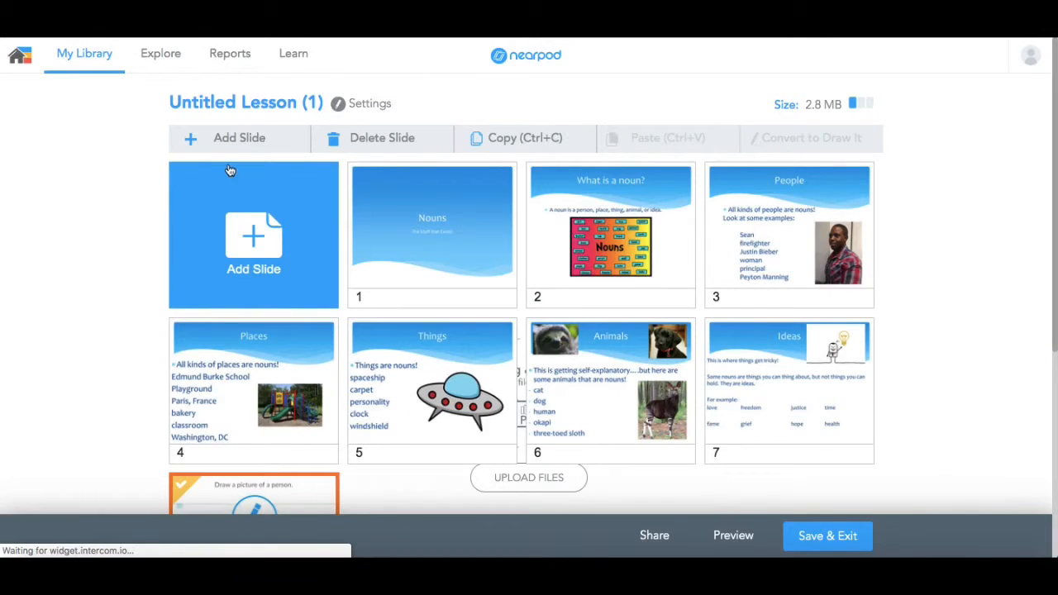
pyautogui.scroll(-2, 415, 286)
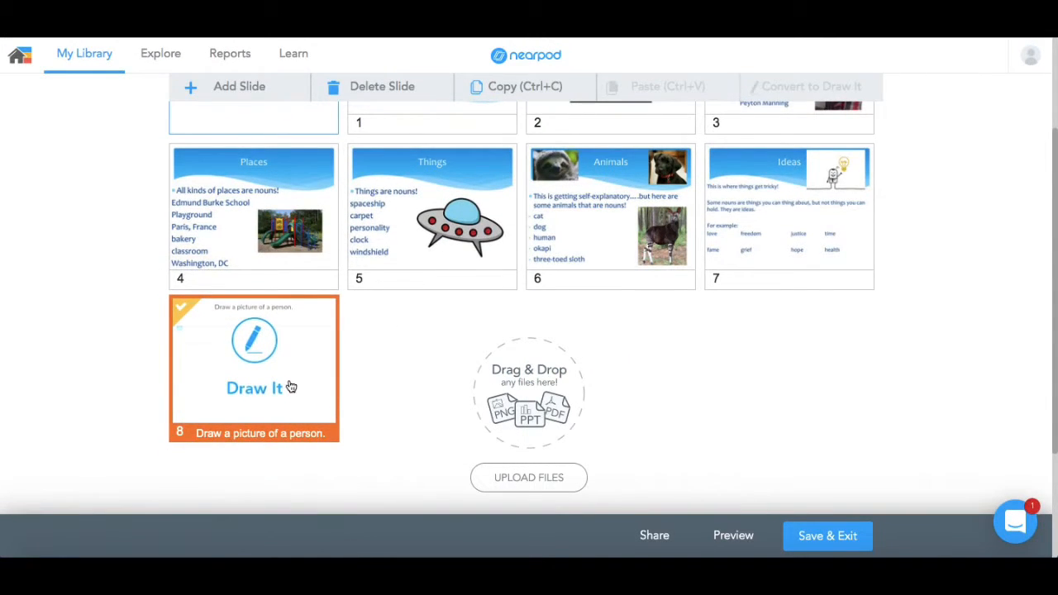
pyautogui.moveTo(291, 387)
pyautogui.mouseDown()
pyautogui.moveTo(422, 286)
pyautogui.moveTo(524, 165)
pyautogui.moveTo(553, 109)
pyautogui.moveTo(545, 398)
pyautogui.moveTo(718, 339)
pyautogui.moveTo(872, 229)
pyautogui.moveTo(333, 398)
pyautogui.moveTo(265, 378)
pyautogui.mouseUp()
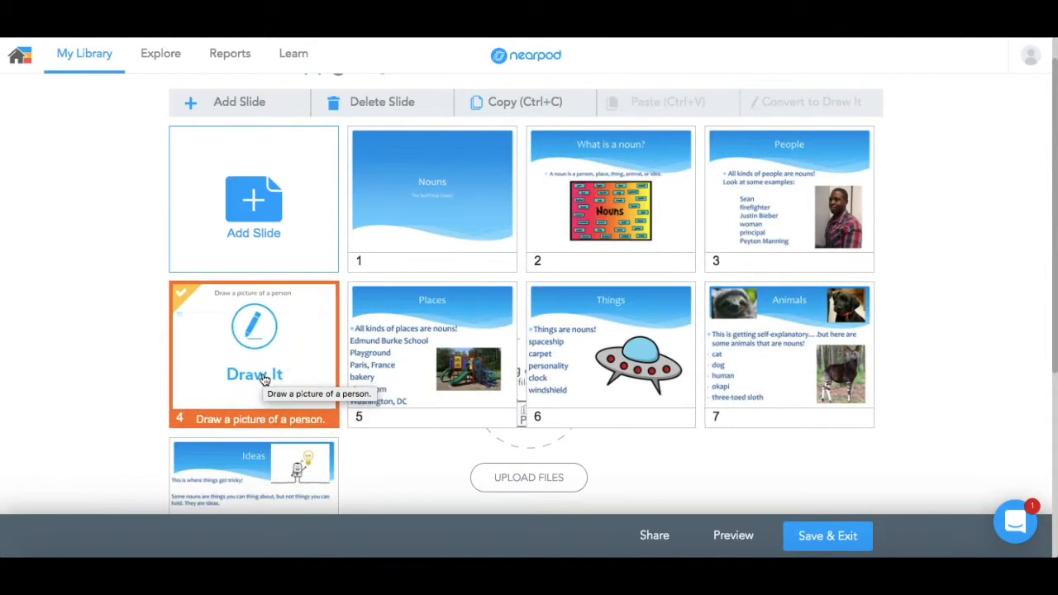
# - Check the prompt for converting the People slide into a Draw It activity, and close it without converting
pyautogui.click(451, 332)
pyautogui.scroll(1, 449, 332)
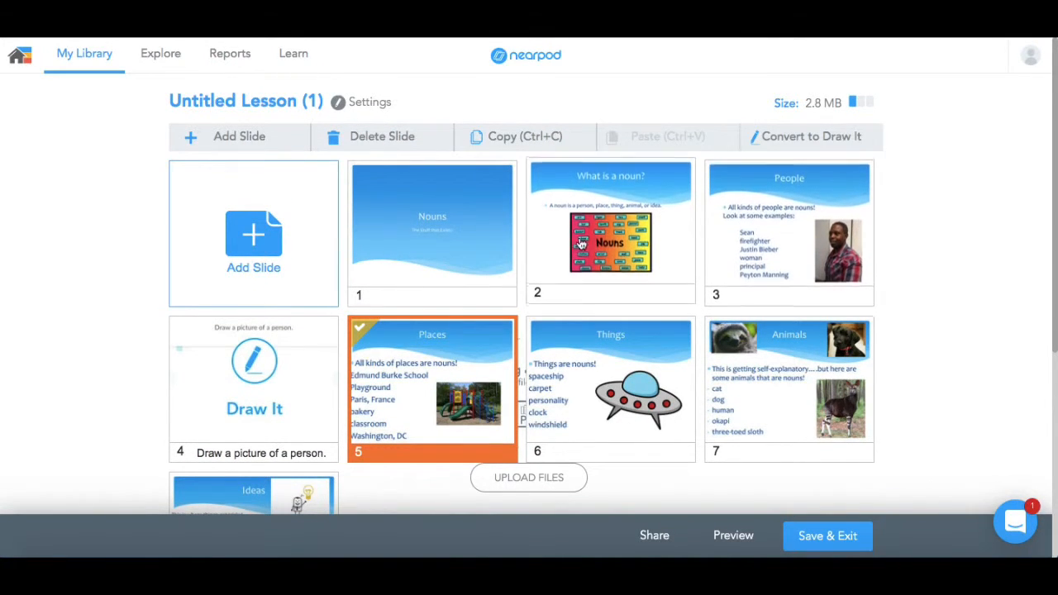
pyautogui.click(442, 246)
pyautogui.click(605, 241)
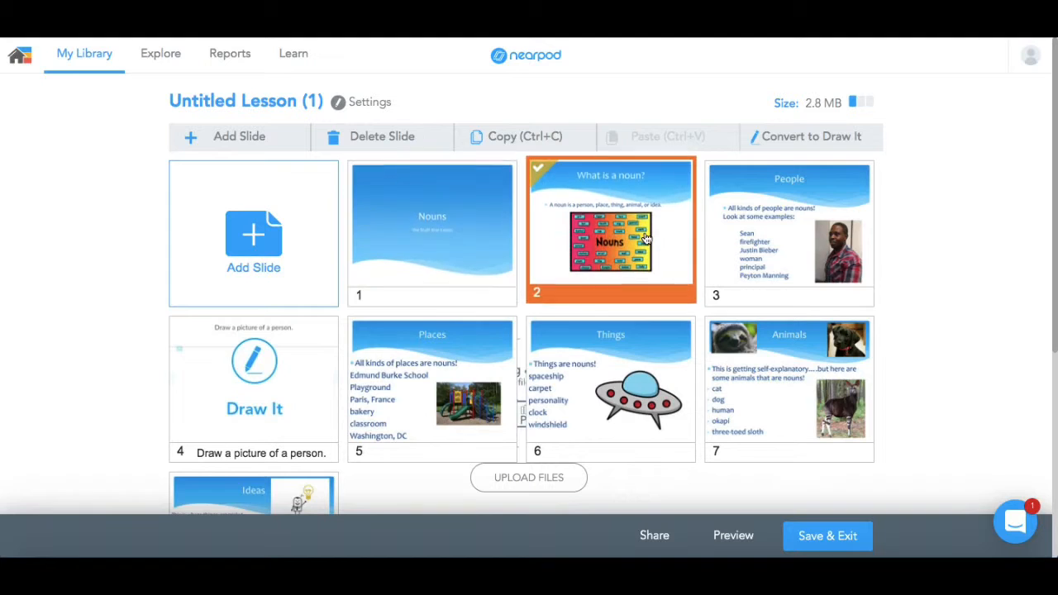
pyautogui.click(764, 242)
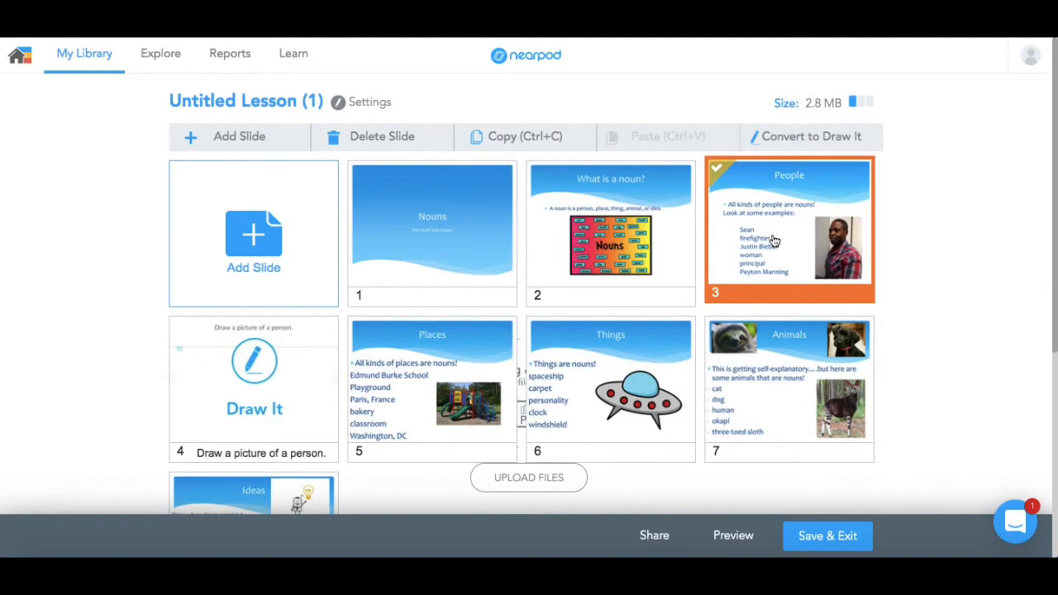
pyautogui.click(803, 144)
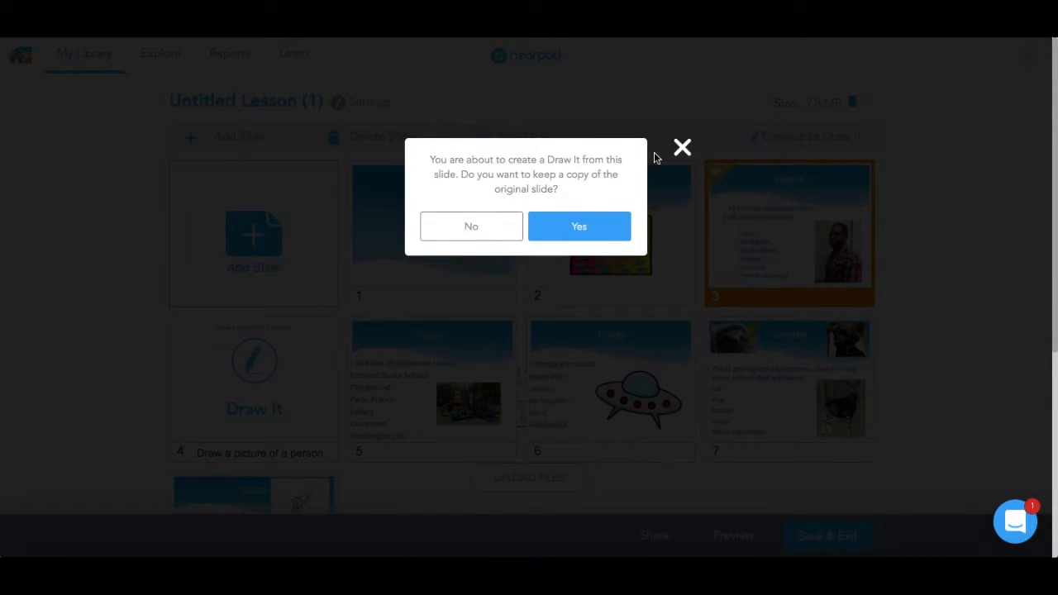
pyautogui.click(680, 150)
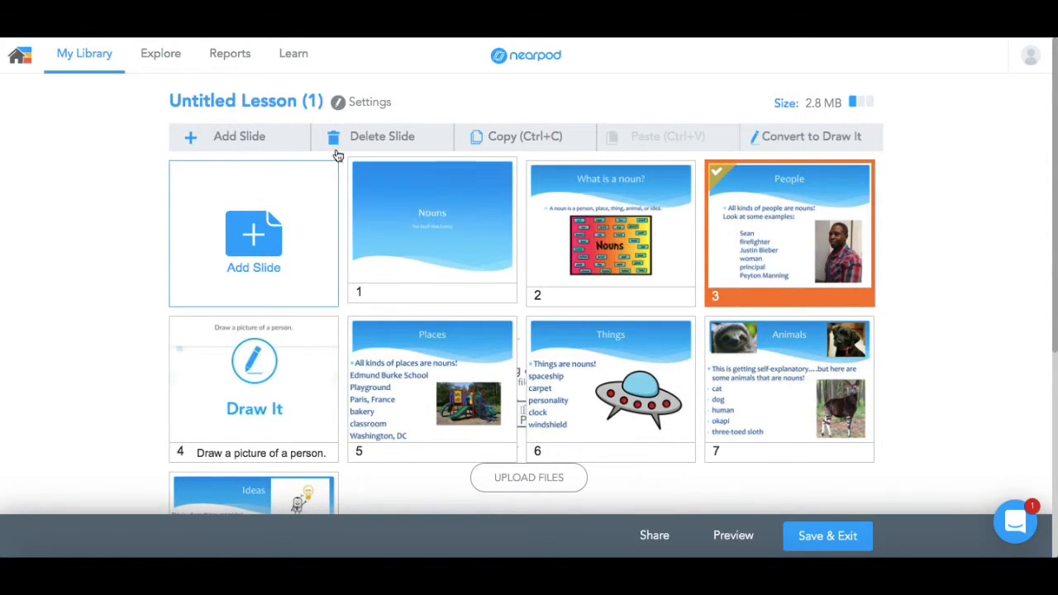
# - Add a Field Trip to the lesson, using the Murano, Venice, Italy Bridge II destination
pyautogui.click(233, 138)
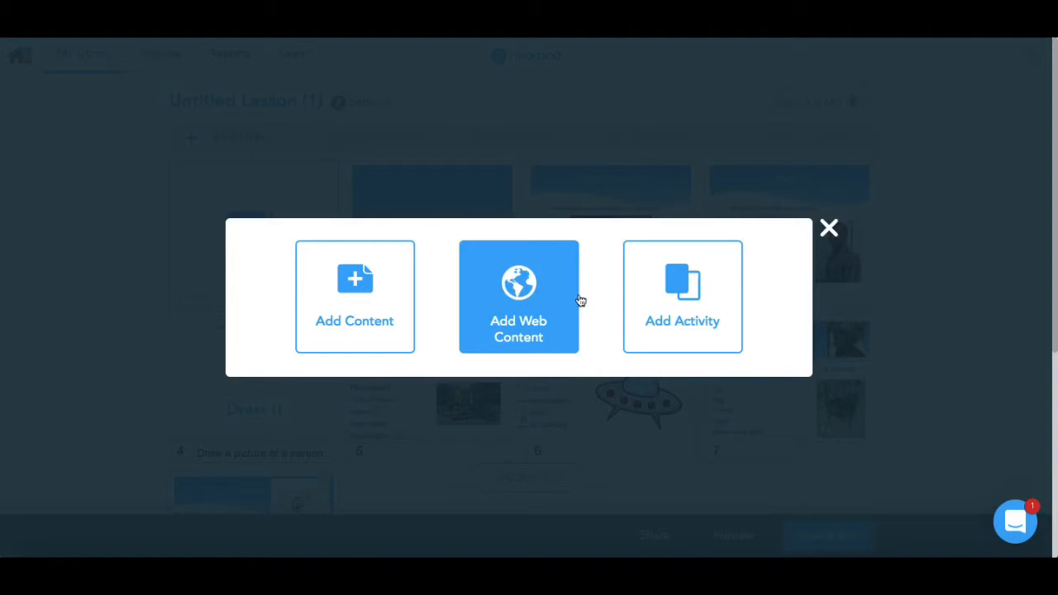
pyautogui.click(650, 319)
pyautogui.click(362, 247)
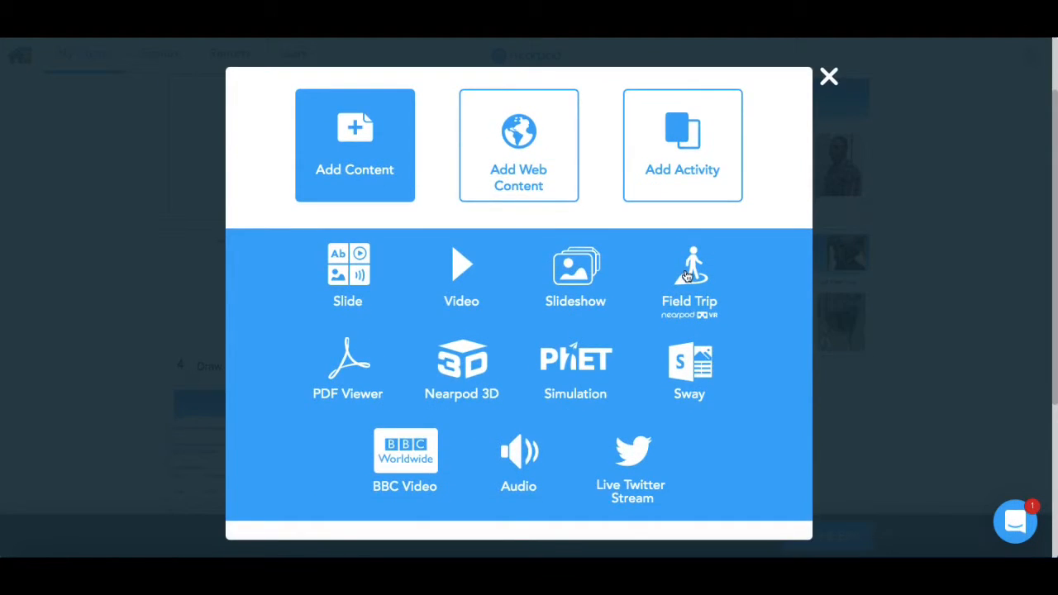
pyautogui.click(687, 269)
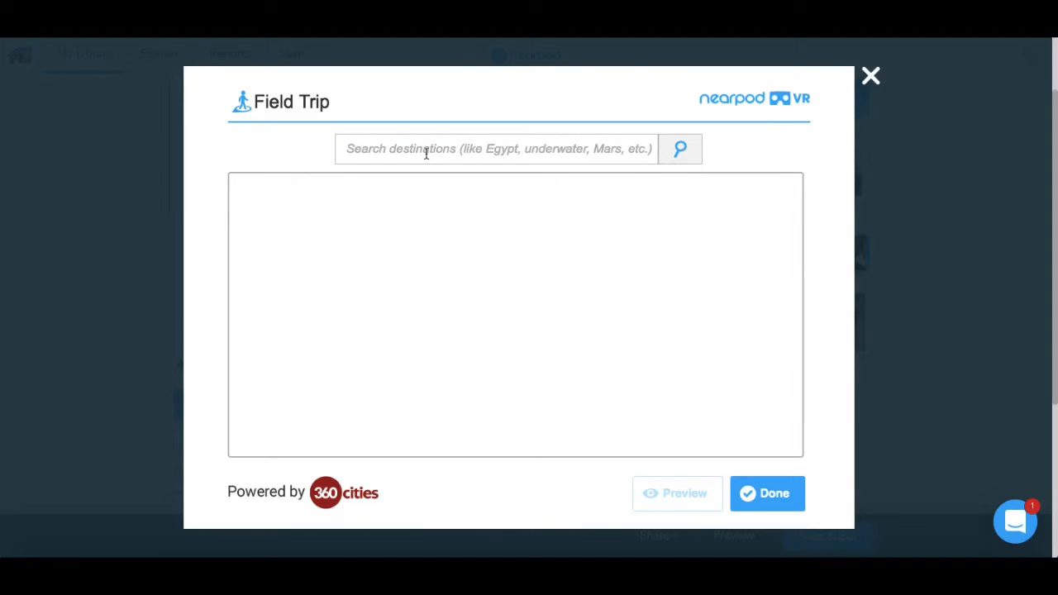
pyautogui.click(426, 153)
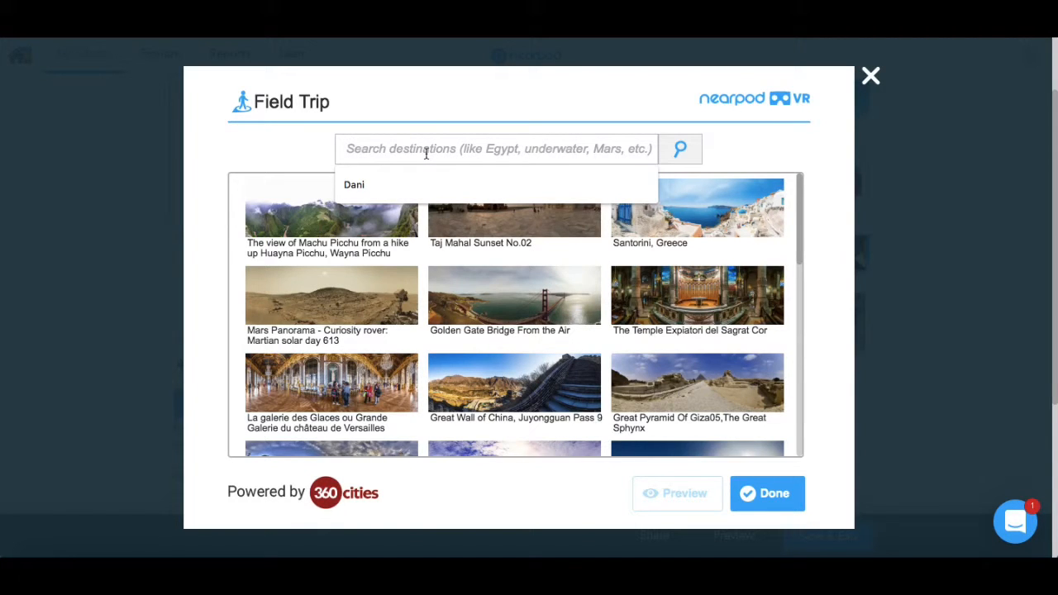
pyautogui.scroll(-10, 277, 302)
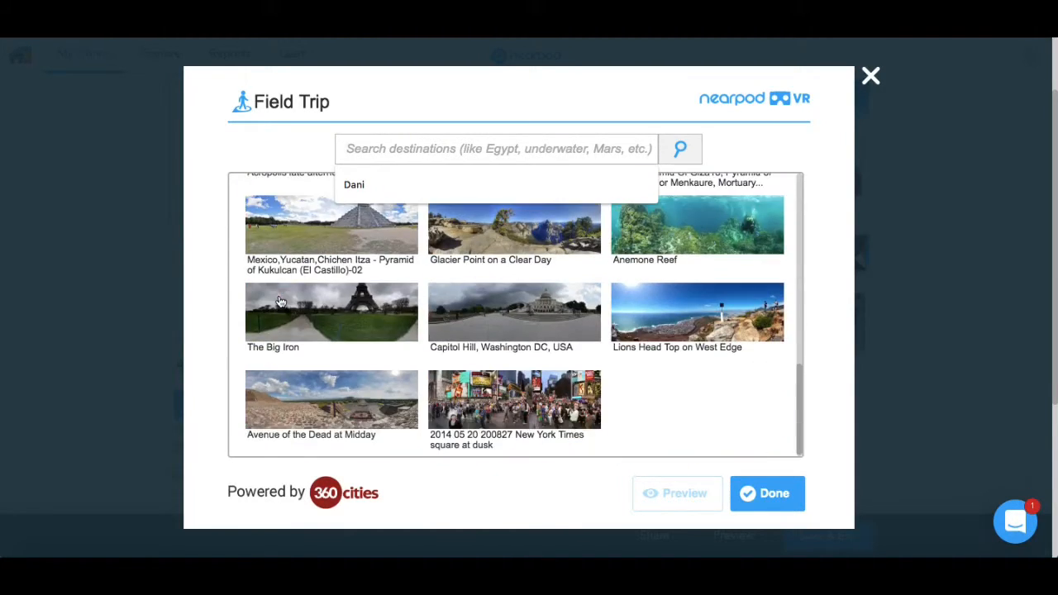
pyautogui.scroll(6, 279, 301)
pyautogui.scroll(2, 279, 300)
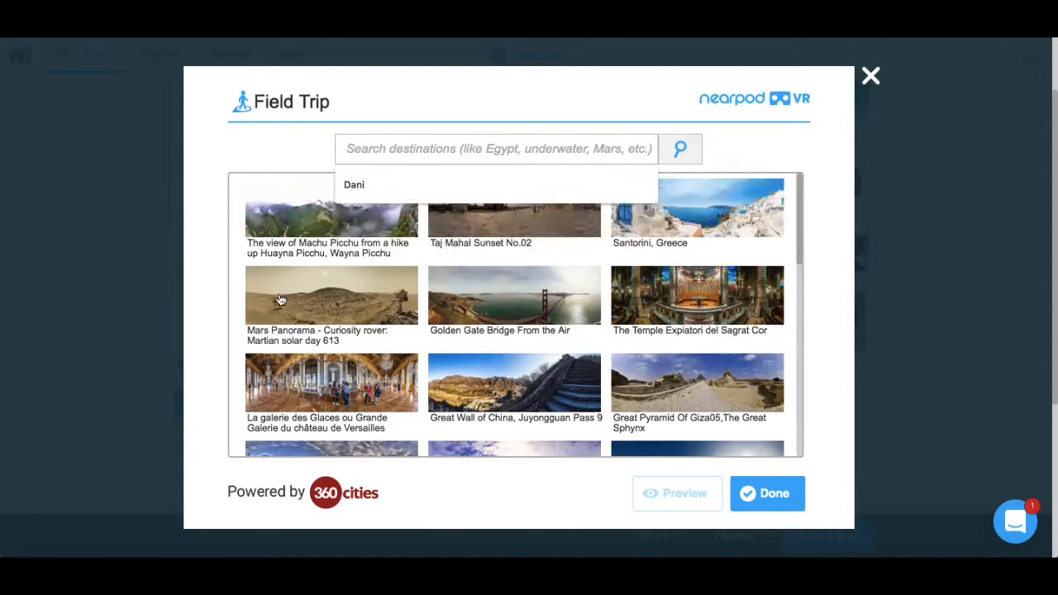
pyautogui.scroll(-4, 280, 299)
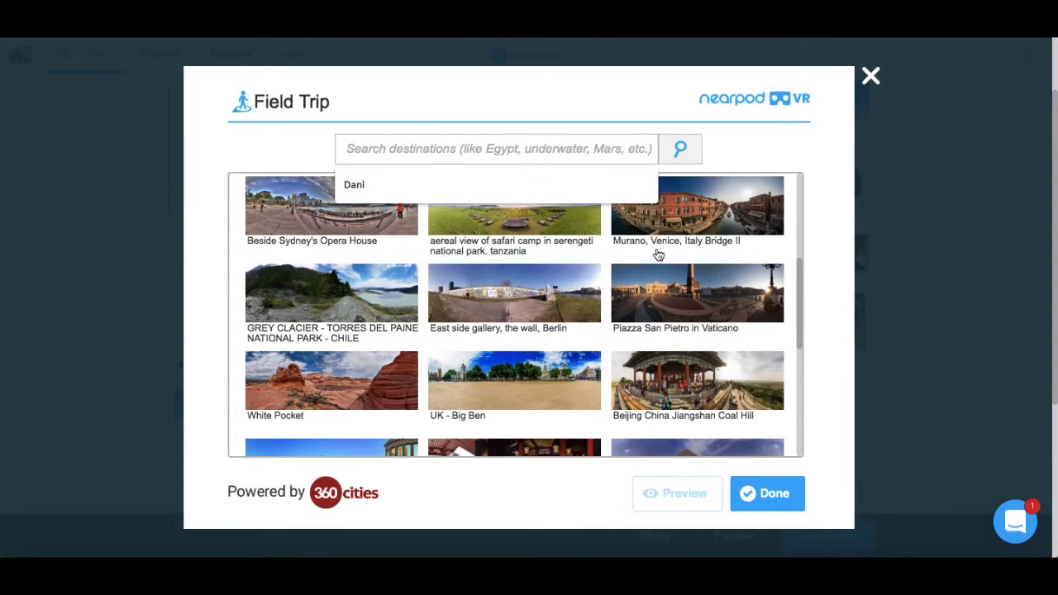
pyautogui.click(709, 213)
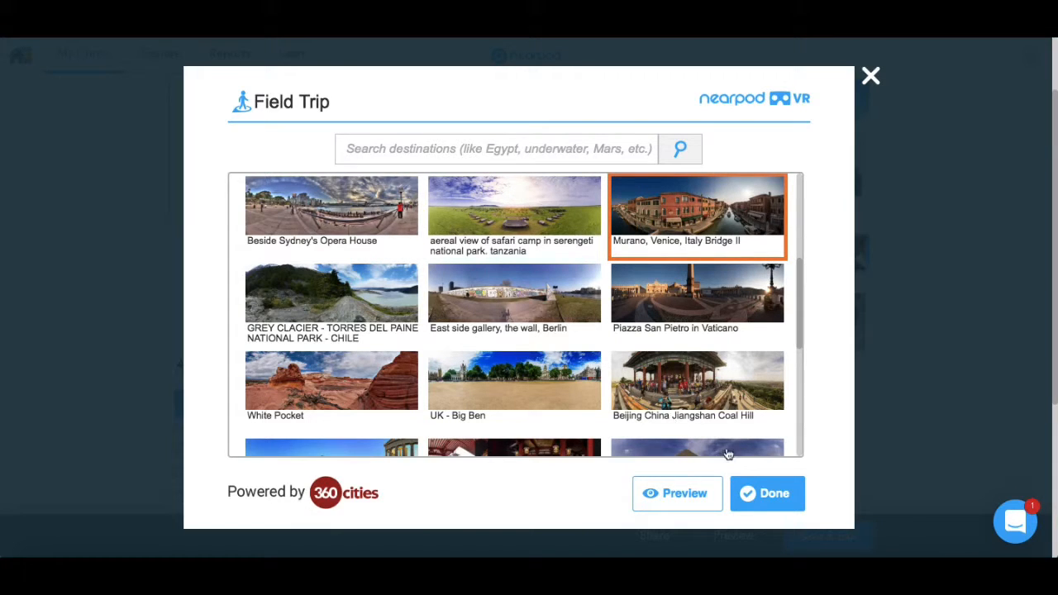
pyautogui.click(784, 493)
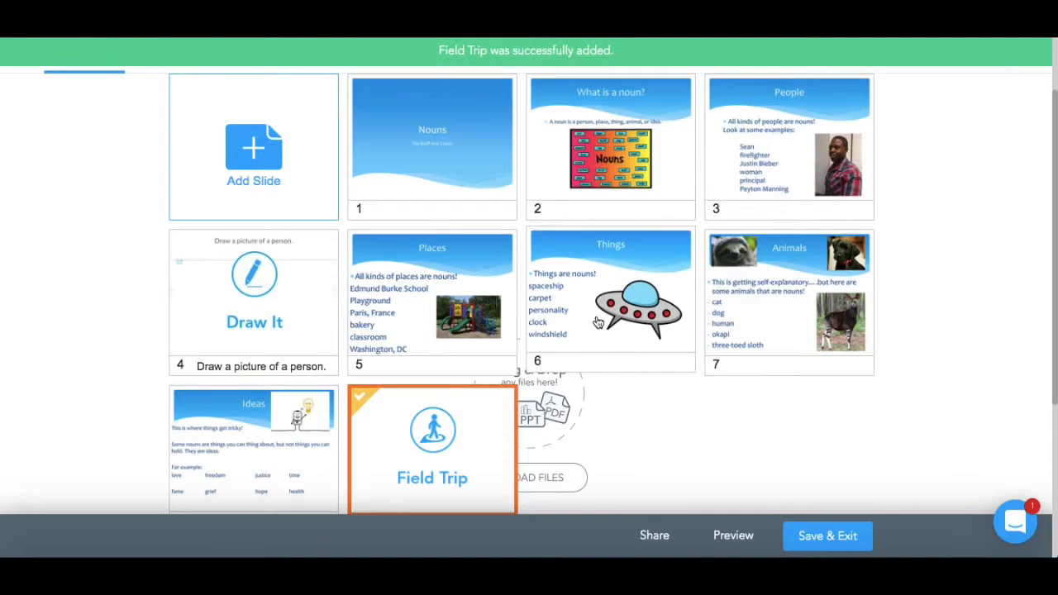
# - Move the Field Trip slide to position 6, directly after the Places slide, and deselect it
pyautogui.moveTo(454, 402); pyautogui.dragTo(608, 260)
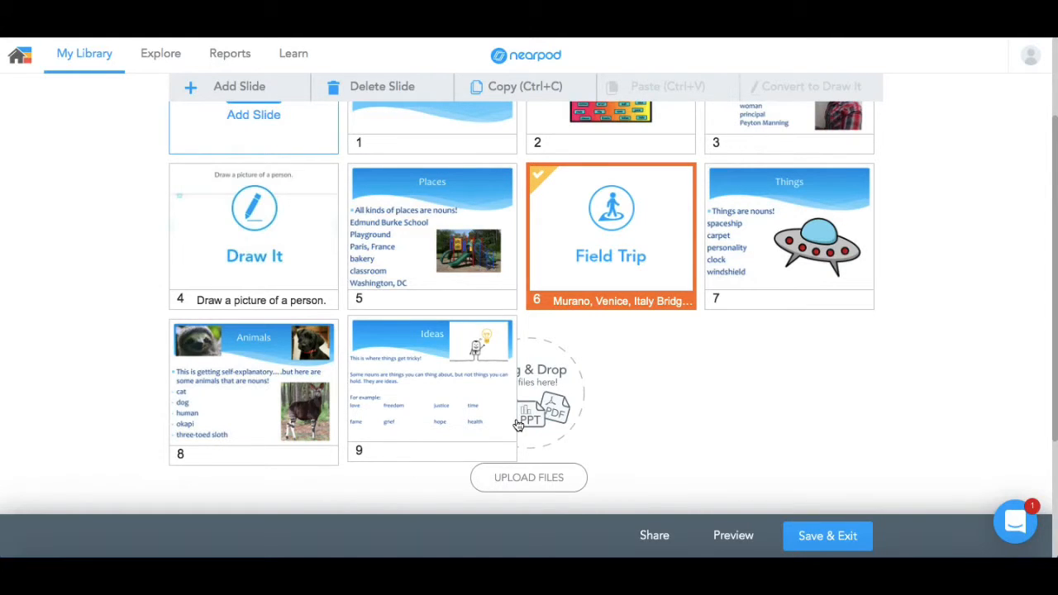
pyautogui.click(975, 208)
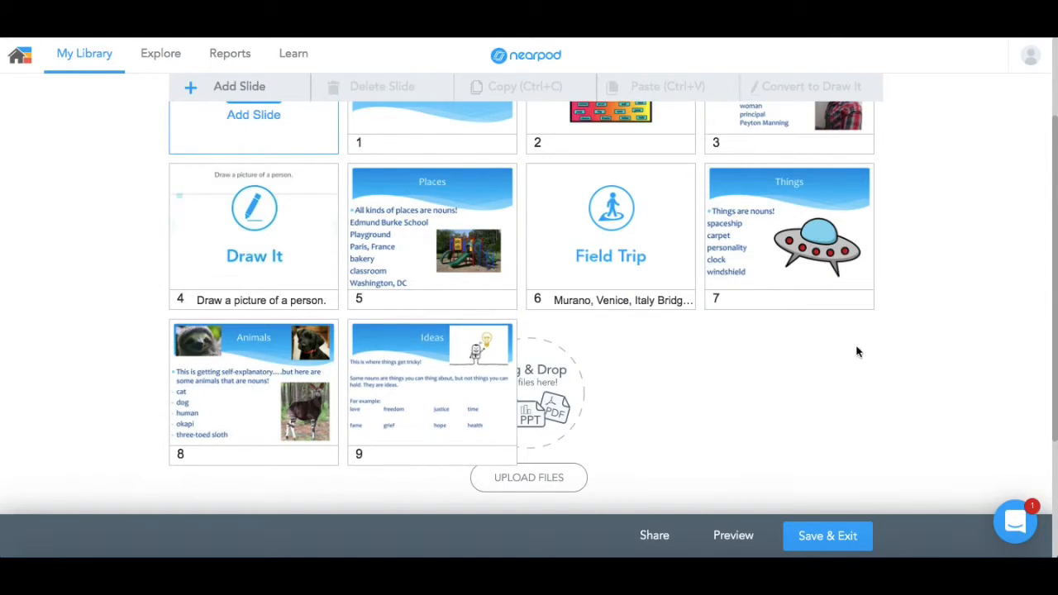
# - Start adding a Nearpod 3D content slide to the lesson
pyautogui.scroll(3, 768, 371)
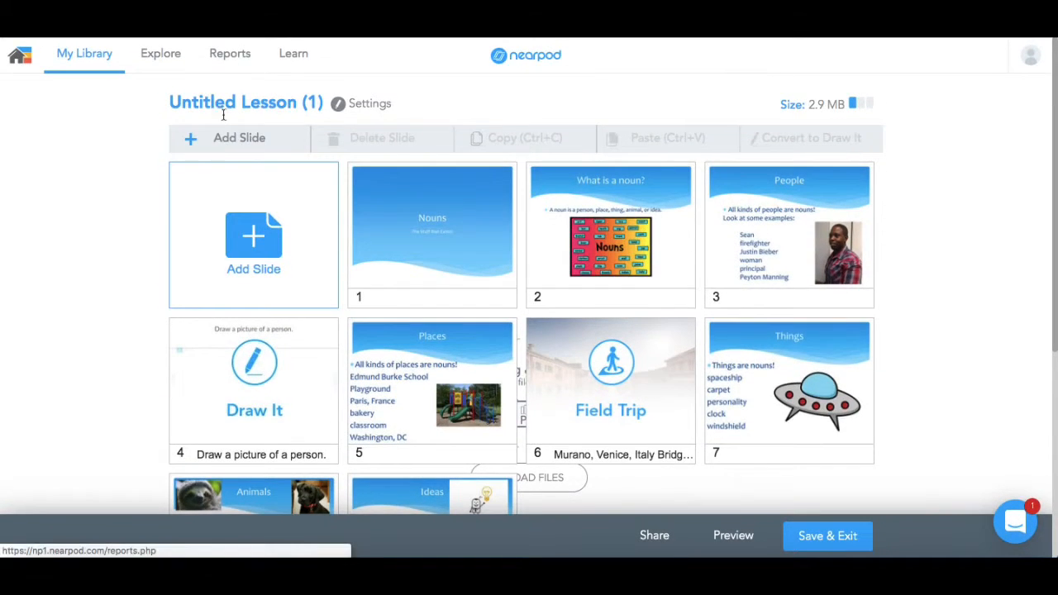
pyautogui.click(224, 137)
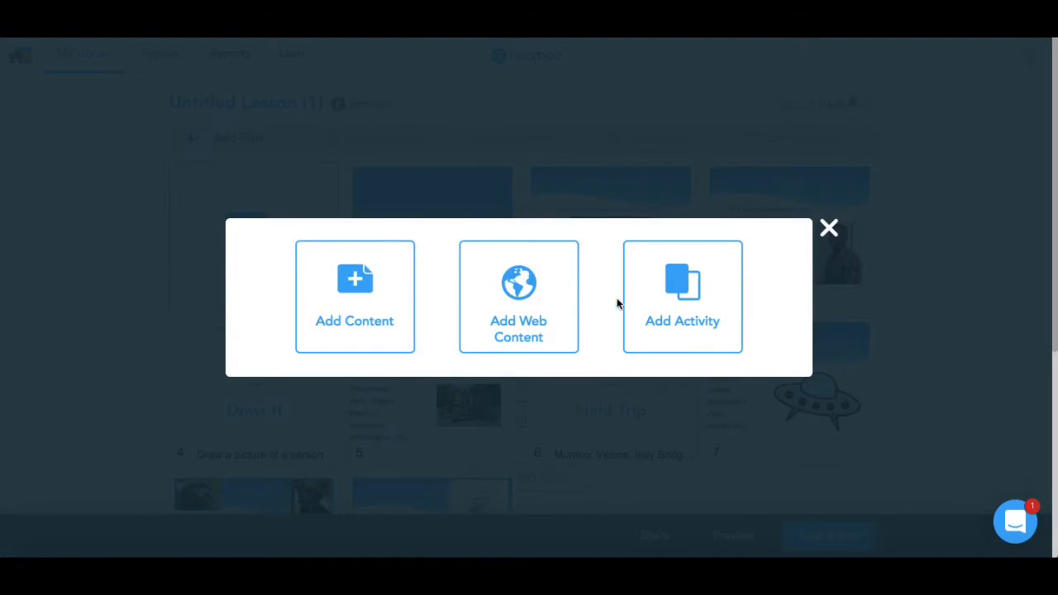
pyautogui.click(324, 300)
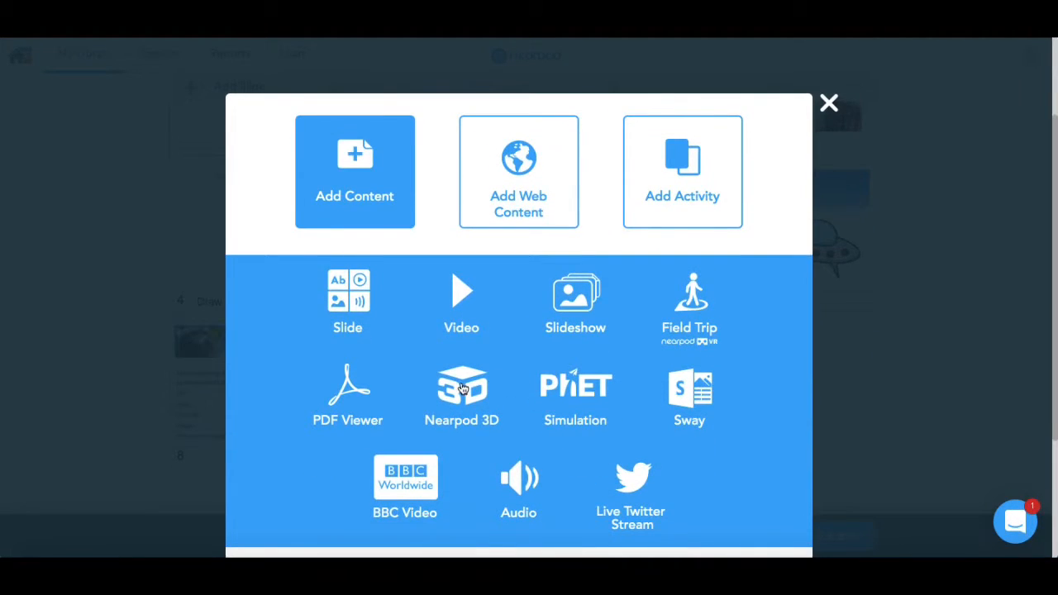
pyautogui.click(463, 396)
# - Look through the 3D models offered in the Staff Picks category
pyautogui.scroll(-3, 537, 215)
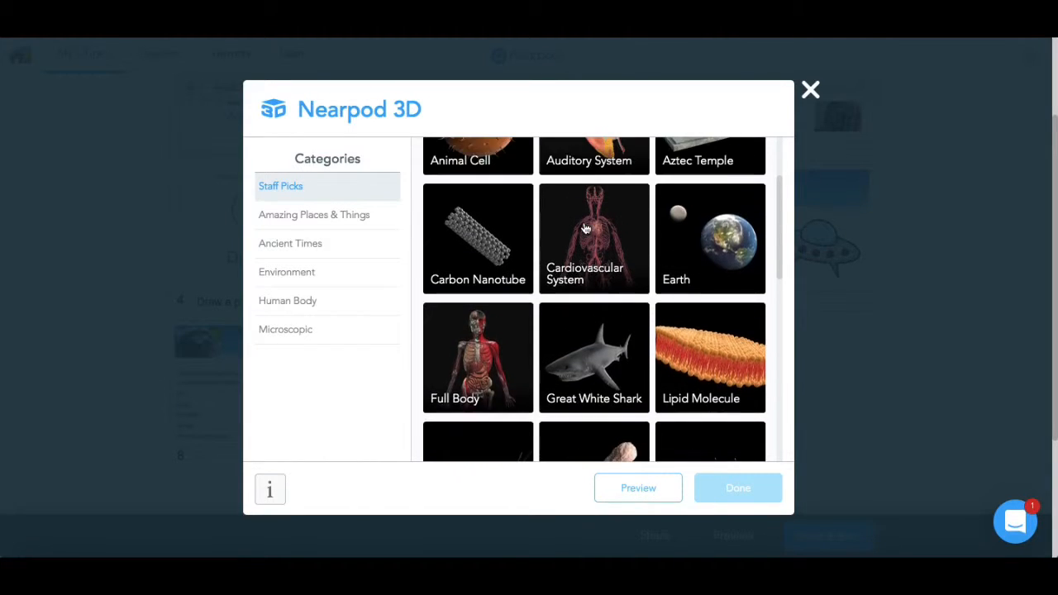
pyautogui.scroll(3, 585, 229)
pyautogui.scroll(-5, 585, 229)
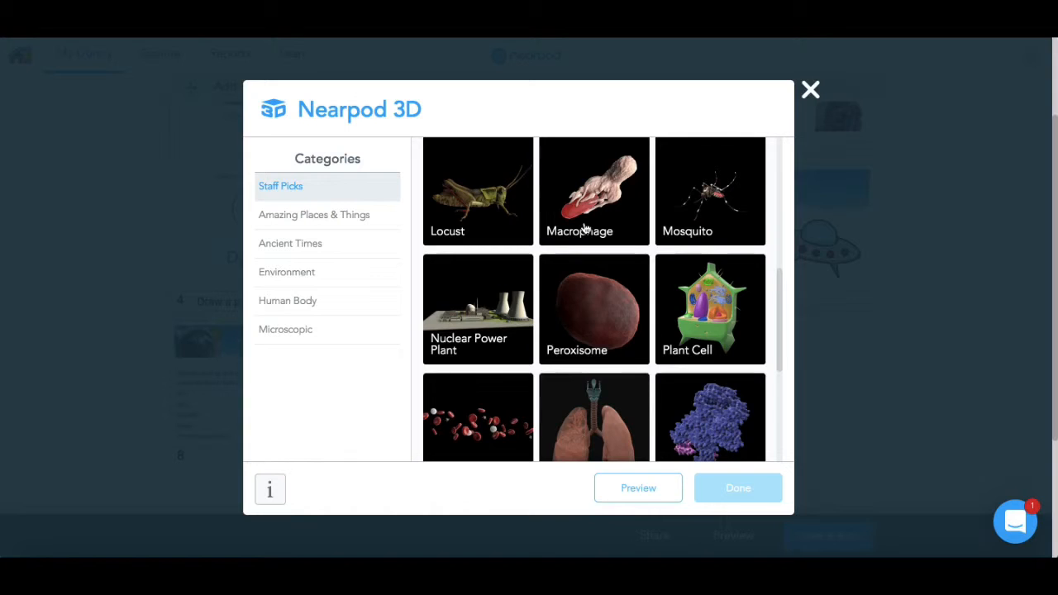
pyautogui.scroll(-3, 585, 229)
pyautogui.scroll(4, 584, 229)
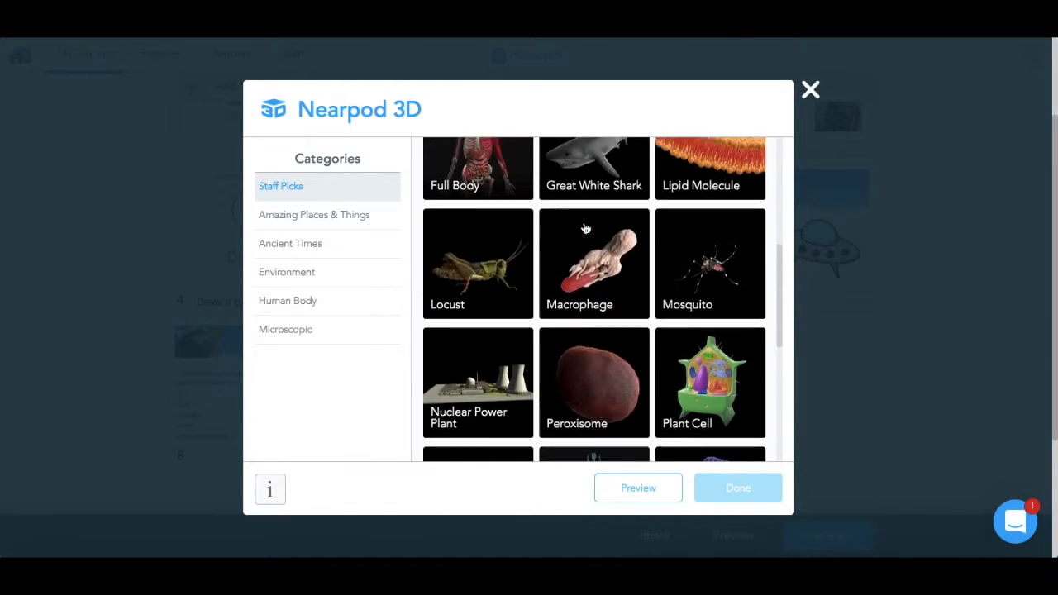
pyautogui.scroll(4, 585, 229)
pyautogui.scroll(-1, 585, 229)
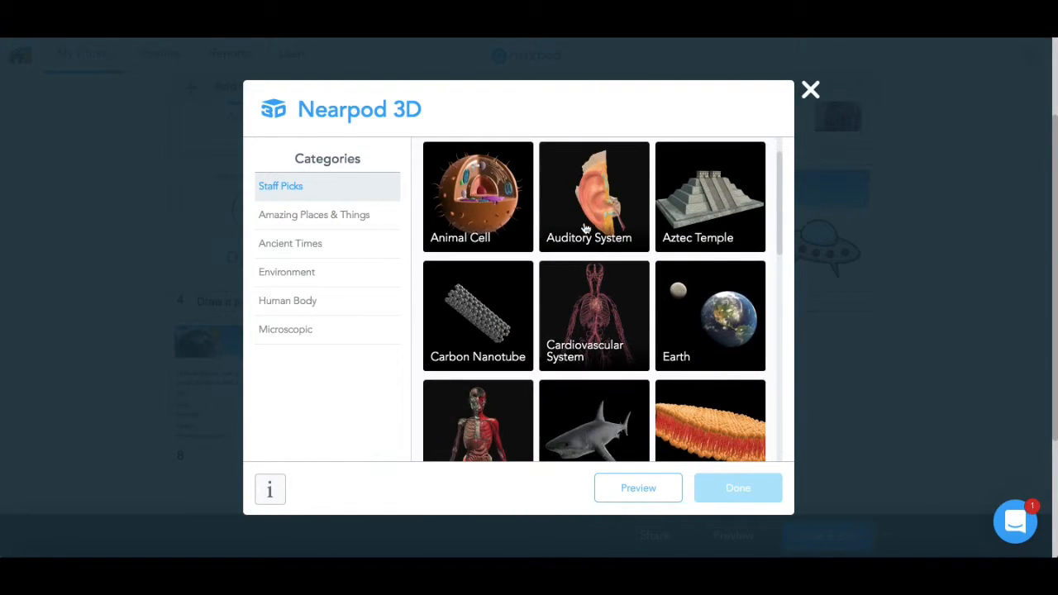
pyautogui.scroll(-5, 477, 205)
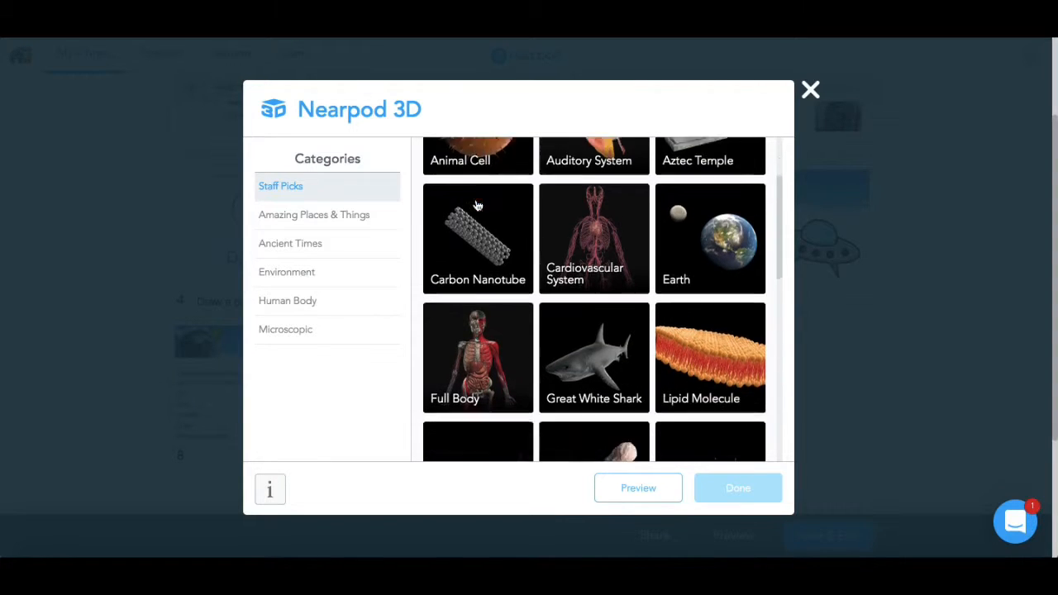
pyautogui.scroll(3, 477, 206)
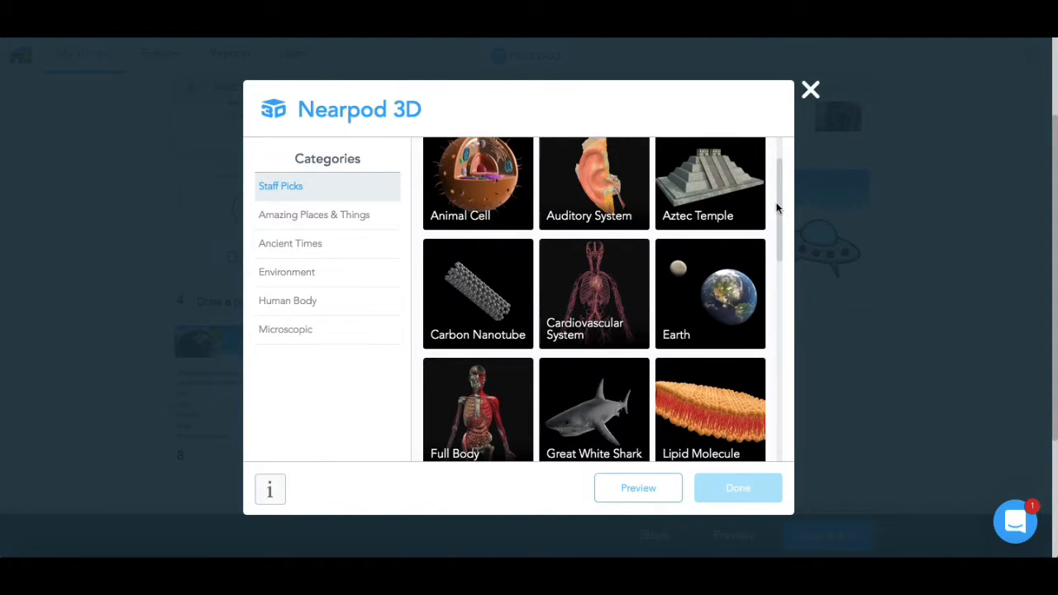
pyautogui.moveTo(783, 187); pyautogui.dragTo(787, 252)
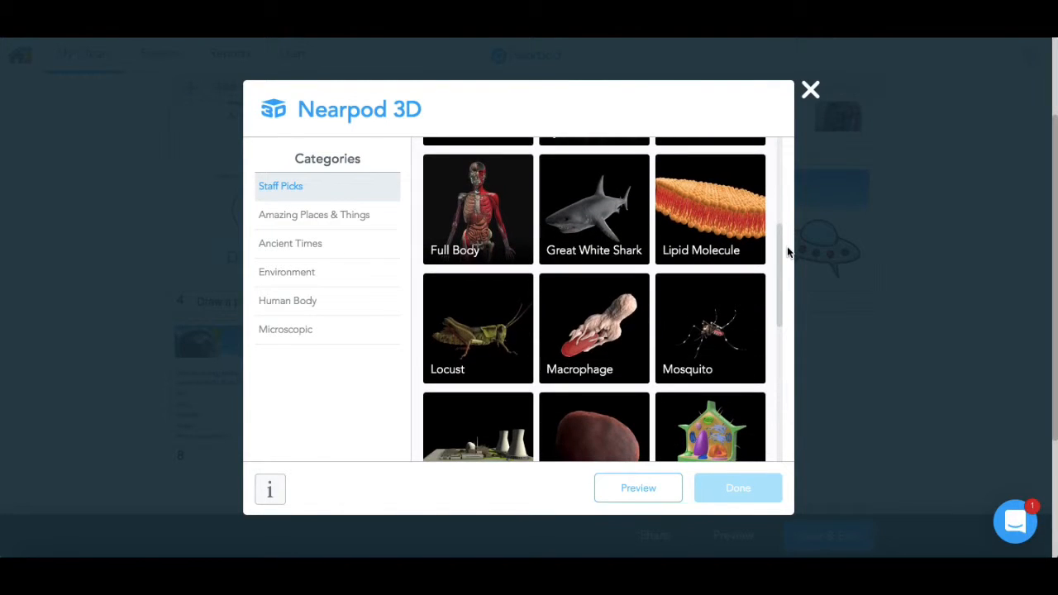
# - Add the Great White Shark 3D model and move its slide to position 9, directly after the Animals slide
pyautogui.click(587, 237)
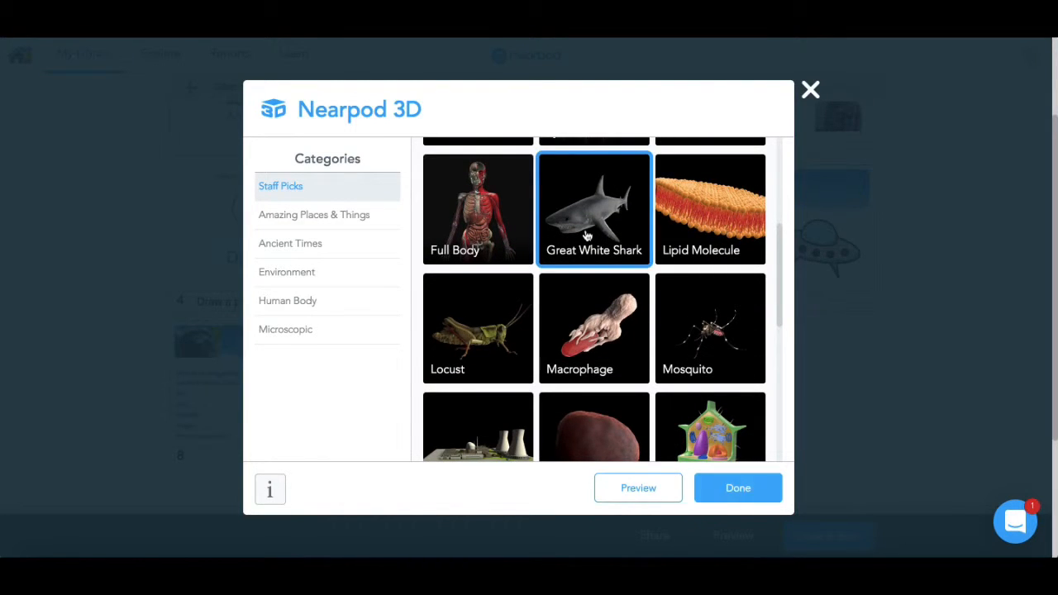
pyautogui.click(740, 484)
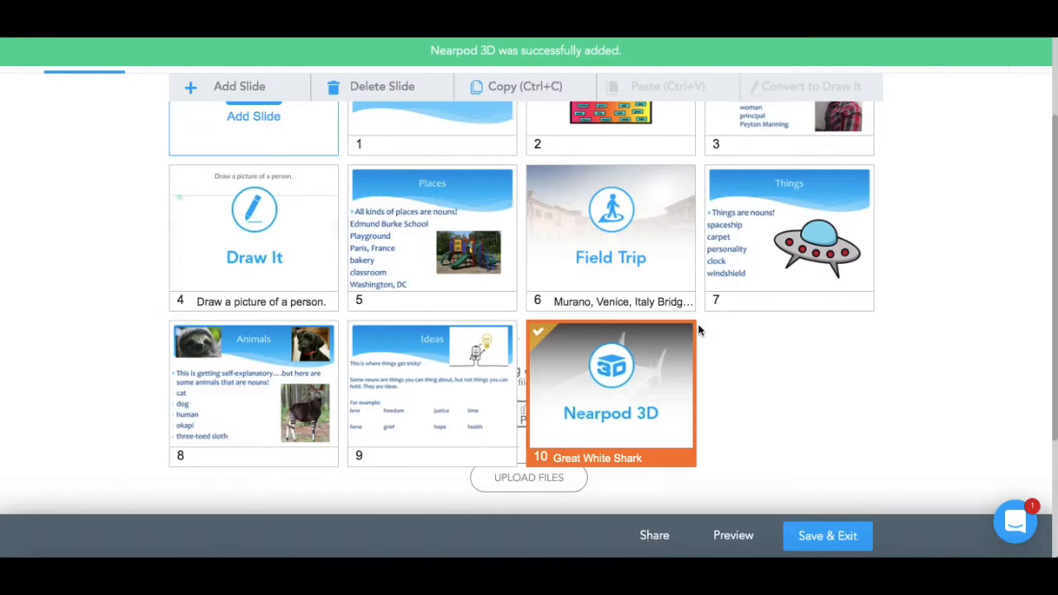
pyautogui.moveTo(637, 348); pyautogui.dragTo(431, 397)
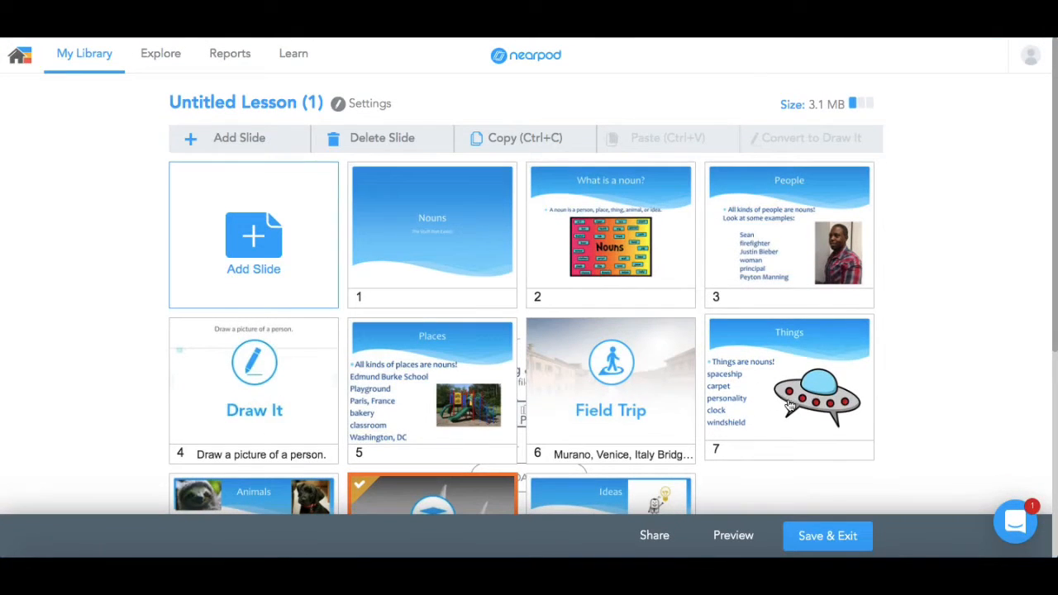
# - Try to rename the untitled lesson as Nouns in its lesson details
pyautogui.click(242, 103)
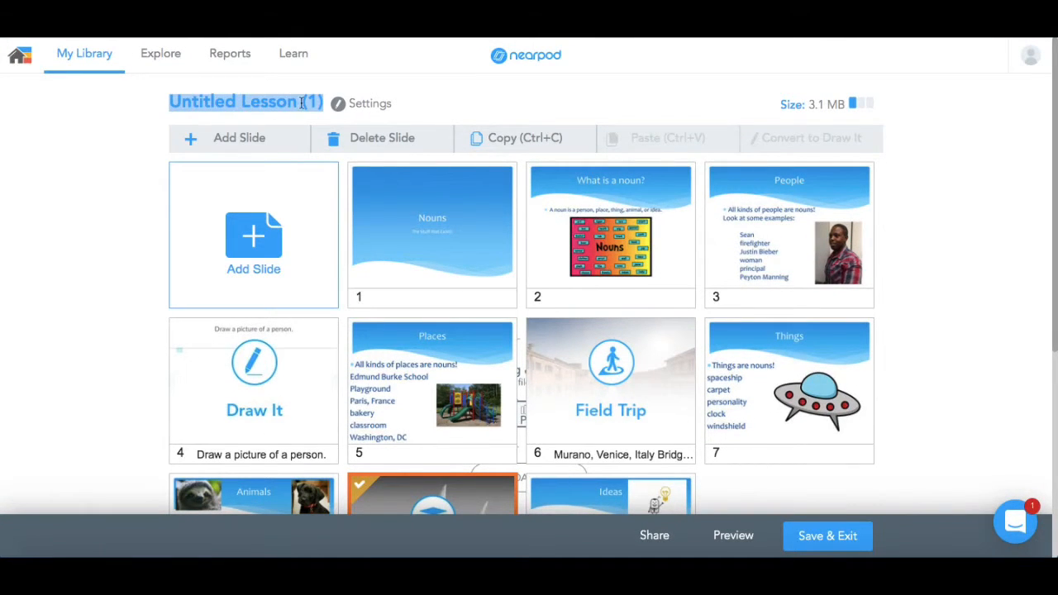
pyautogui.click(338, 103)
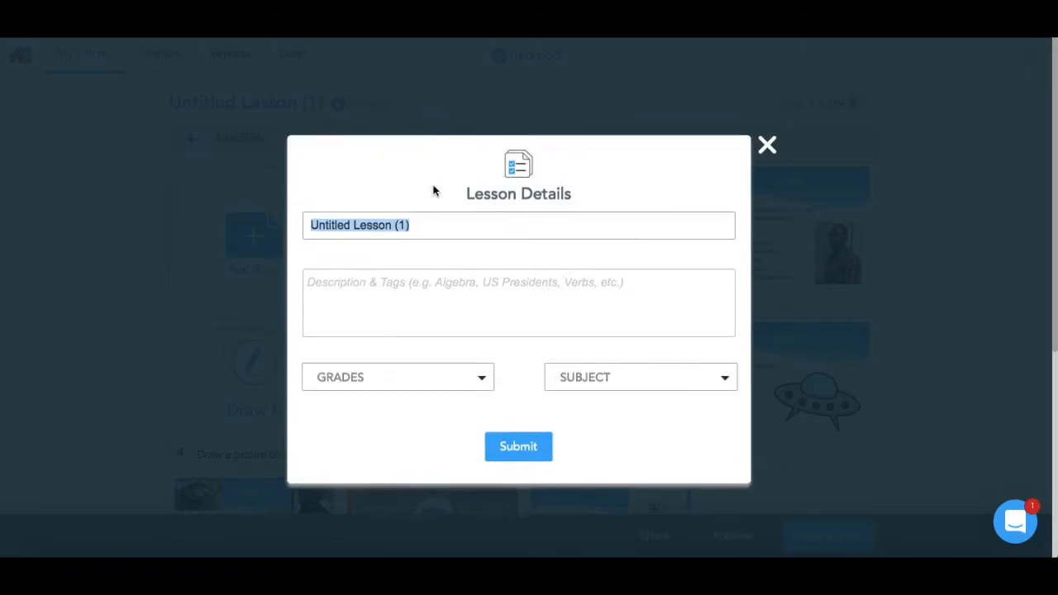
pyautogui.write('Noun')
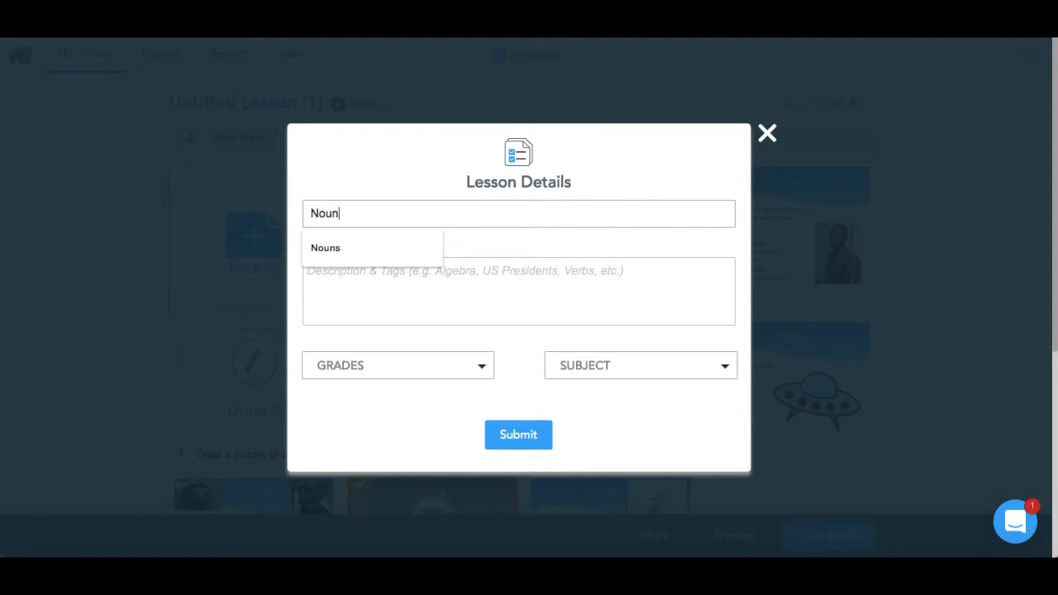
pyautogui.write('s')
pyautogui.click(518, 444)
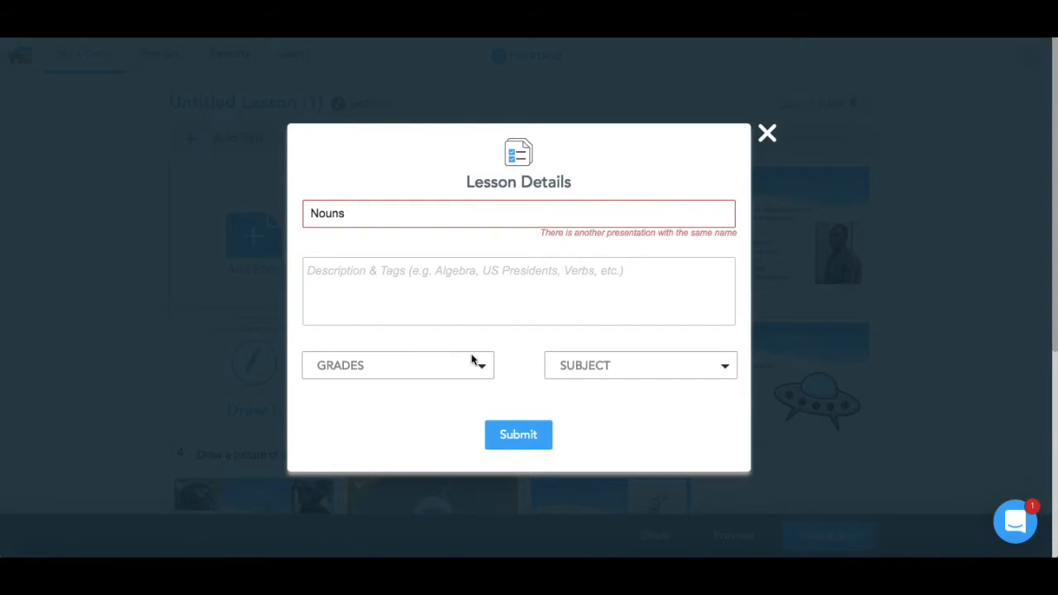
# - Rename the lesson Nouns II, assign it to 6th grade and English Language Arts, and submit the lesson details
pyautogui.click(405, 376)
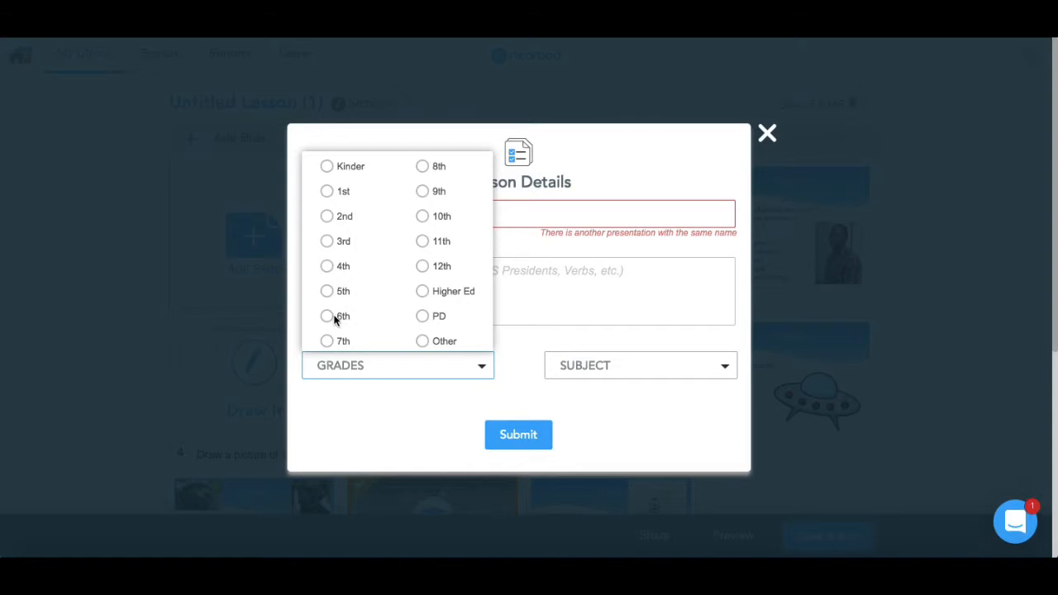
pyautogui.click(560, 212)
pyautogui.click(550, 208)
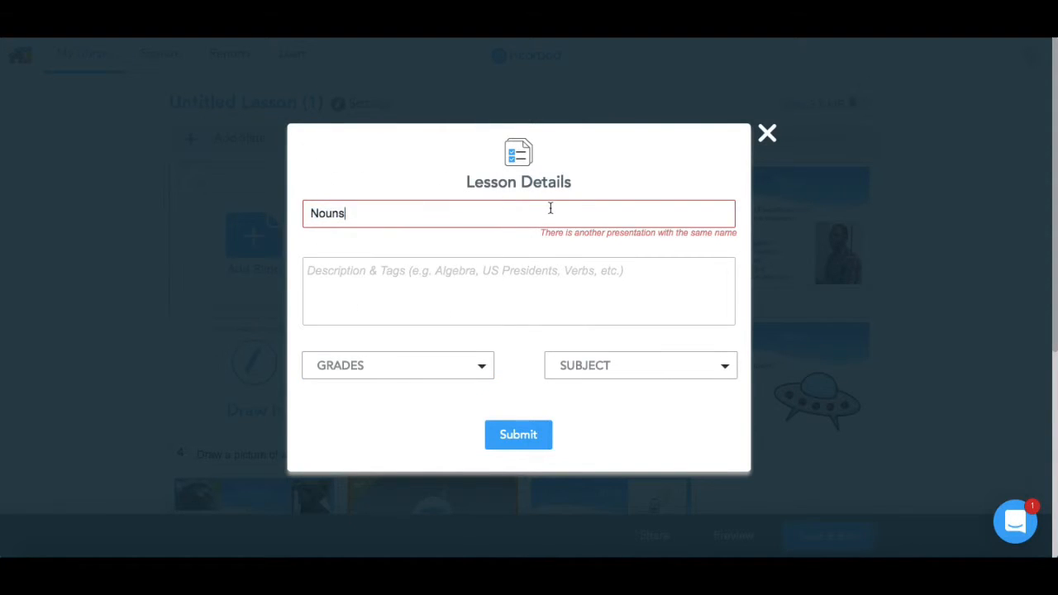
pyautogui.click(331, 371)
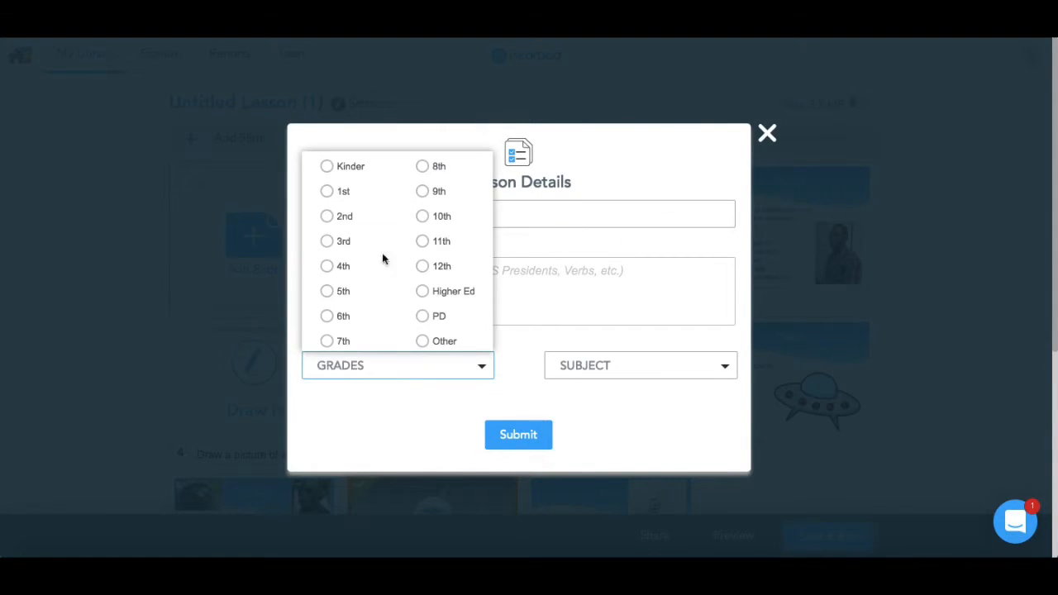
pyautogui.click(328, 316)
pyautogui.click(586, 369)
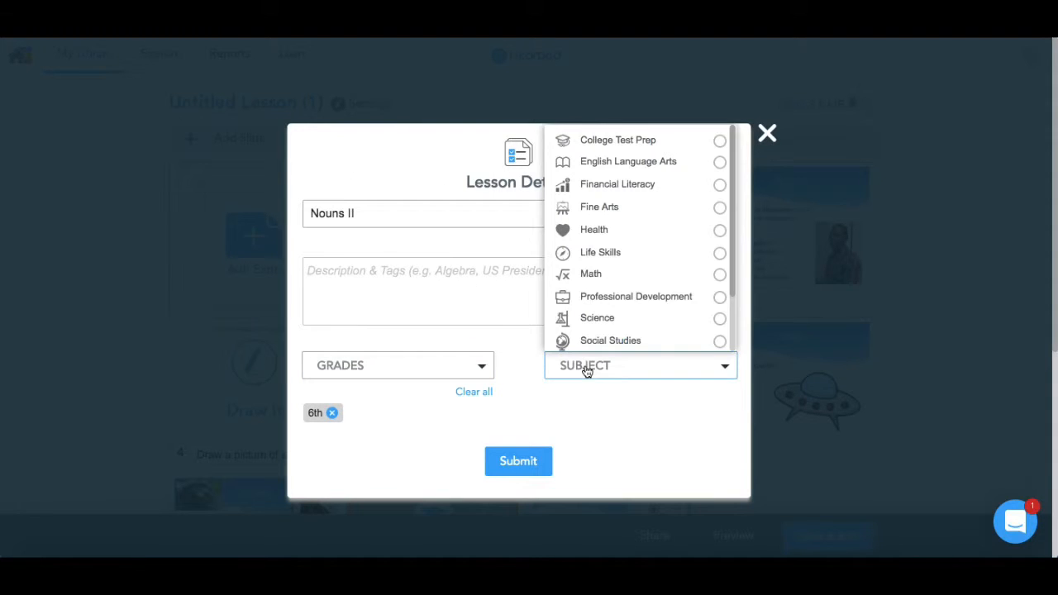
pyautogui.click(597, 162)
pyautogui.click(527, 462)
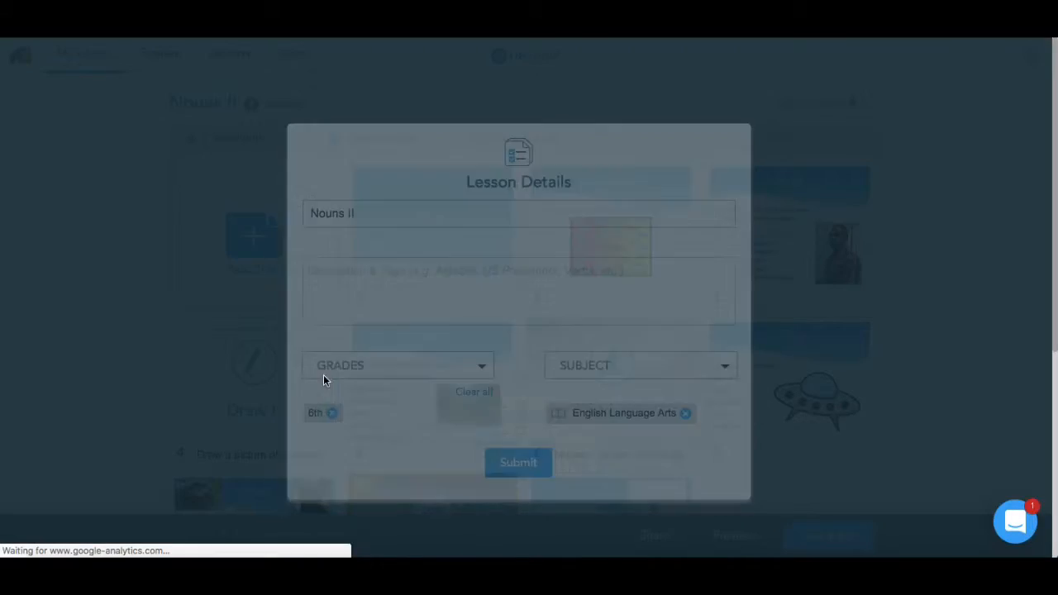
# - Save and exit the lesson editor, and launch the newly created lesson from the library as a Live Lesson
pyautogui.scroll(-5, 104, 301)
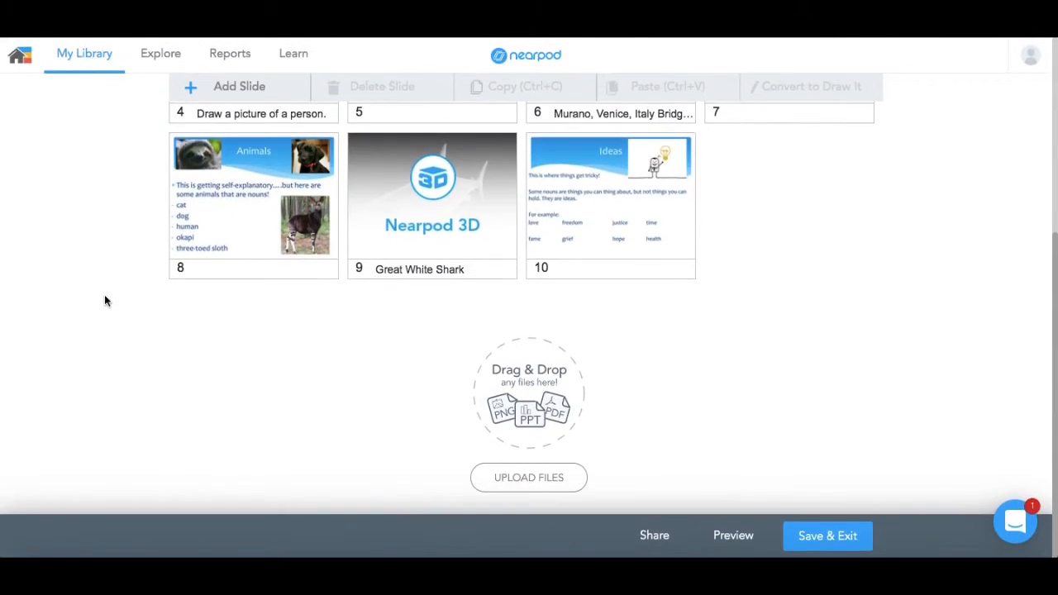
pyautogui.click(806, 537)
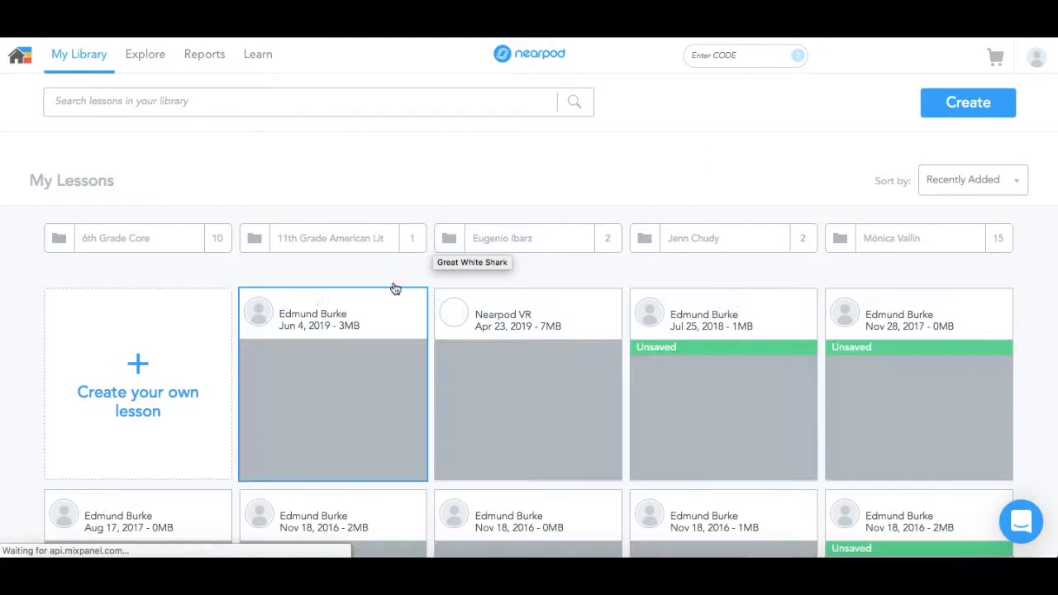
pyautogui.moveTo(289, 374)
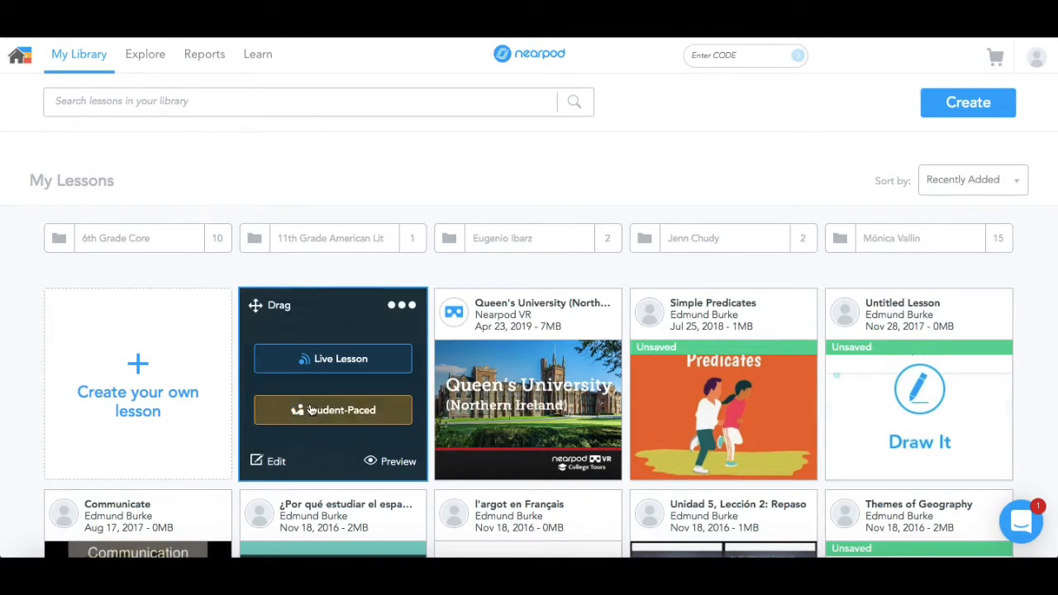
pyautogui.click(299, 359)
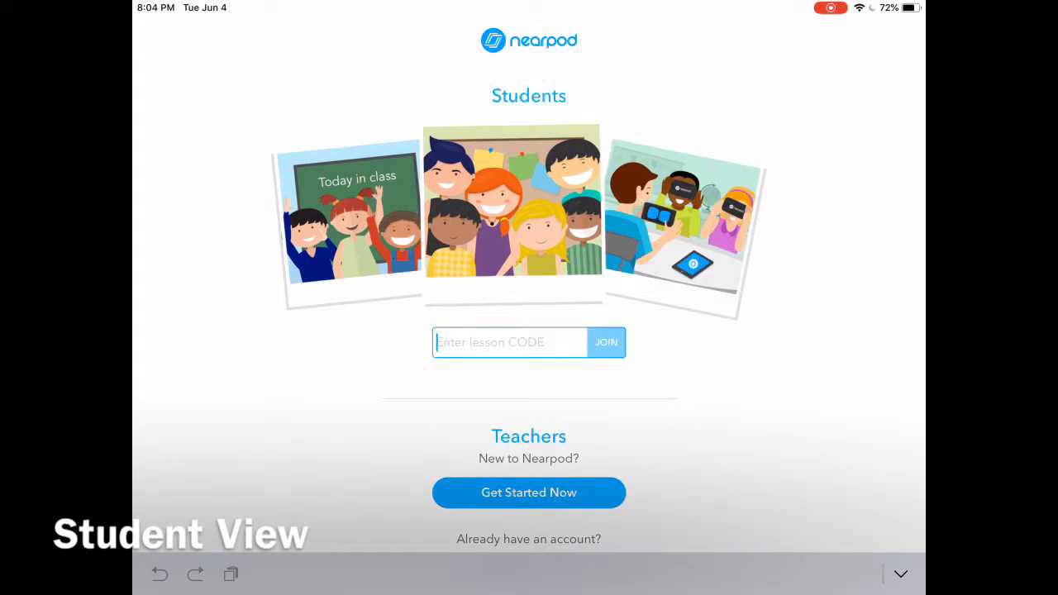
# - In the Nearpod student view, enter the lesson code and the student's name to join the live session
pyautogui.write('RHJIV')
pyautogui.click(529, 492)
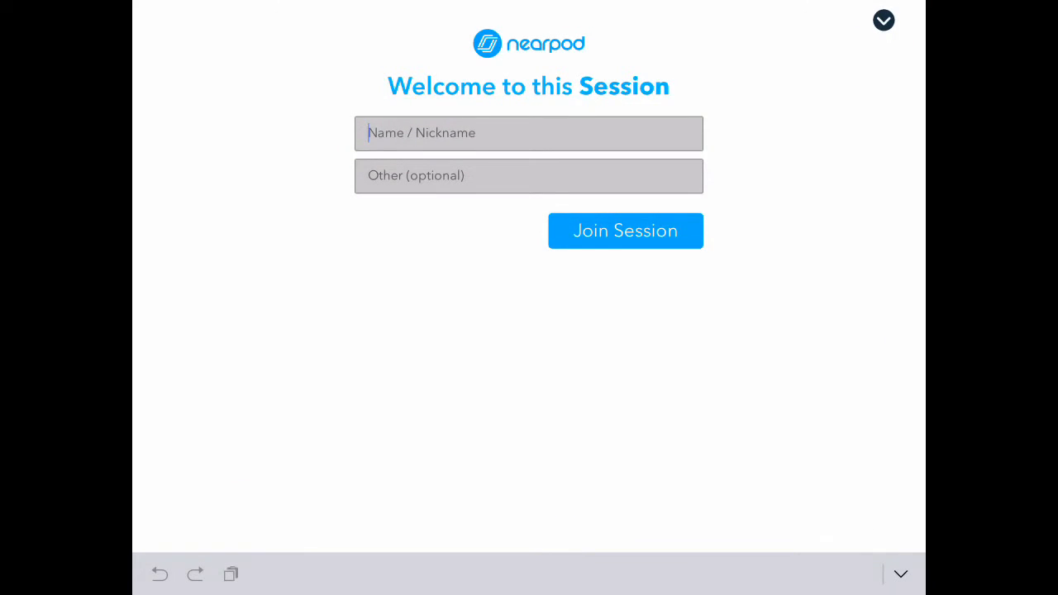
pyautogui.write('Sarah S')
pyautogui.click(626, 230)
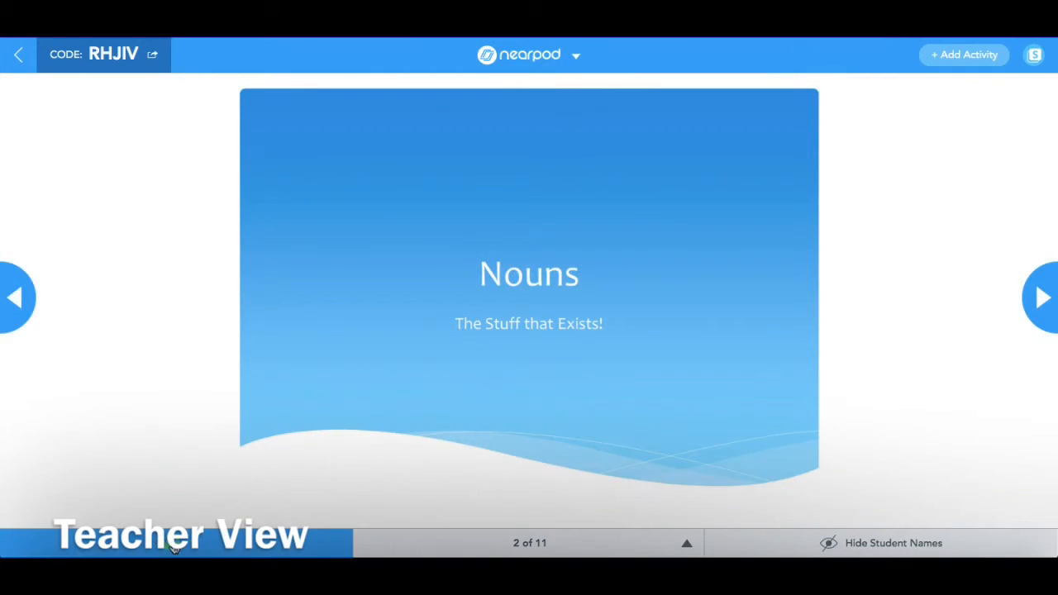
# - In the teacher view, check the list of joined students and advance the live lesson to the Draw It slide
pyautogui.click(174, 548)
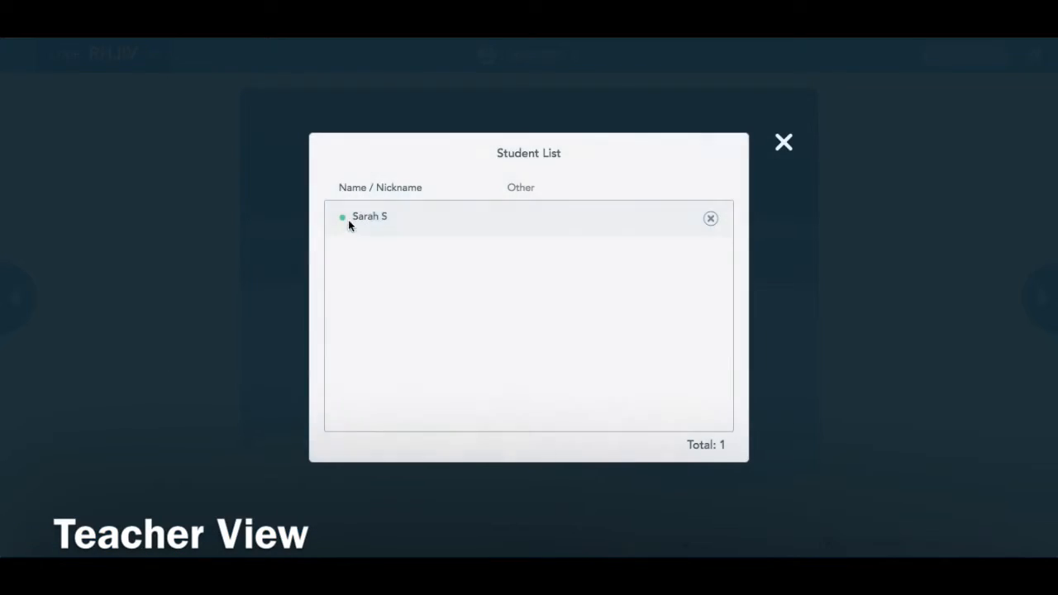
pyautogui.click(784, 143)
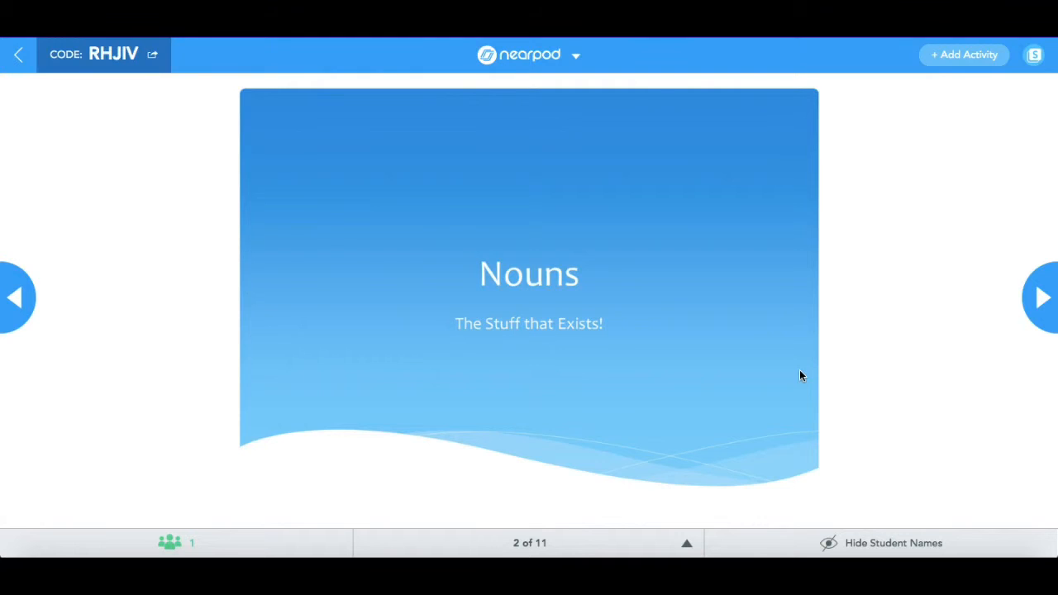
pyautogui.press('Right')
pyautogui.press('Right')
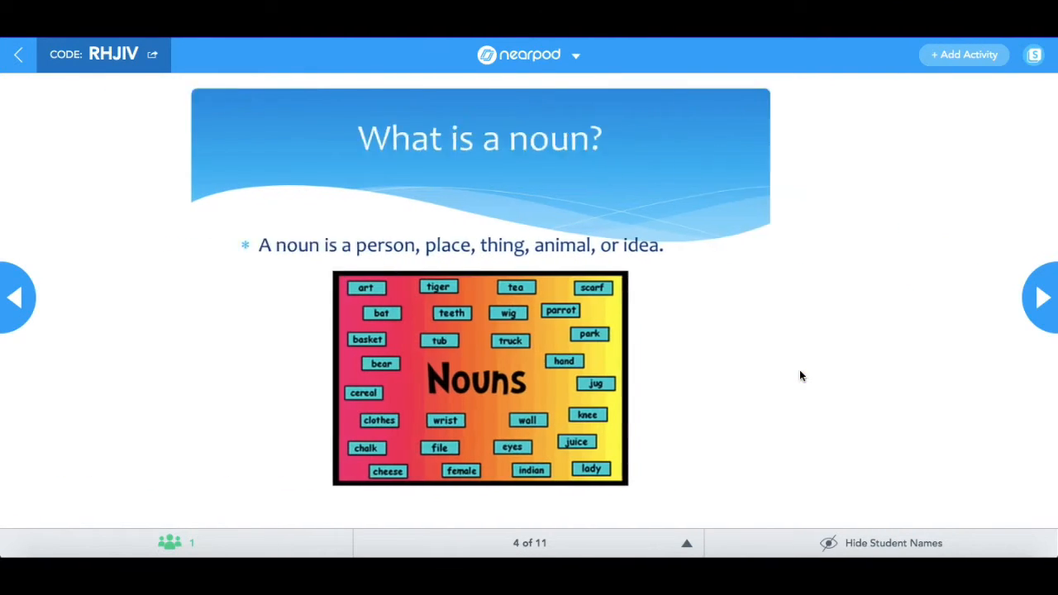
pyautogui.press('Right')
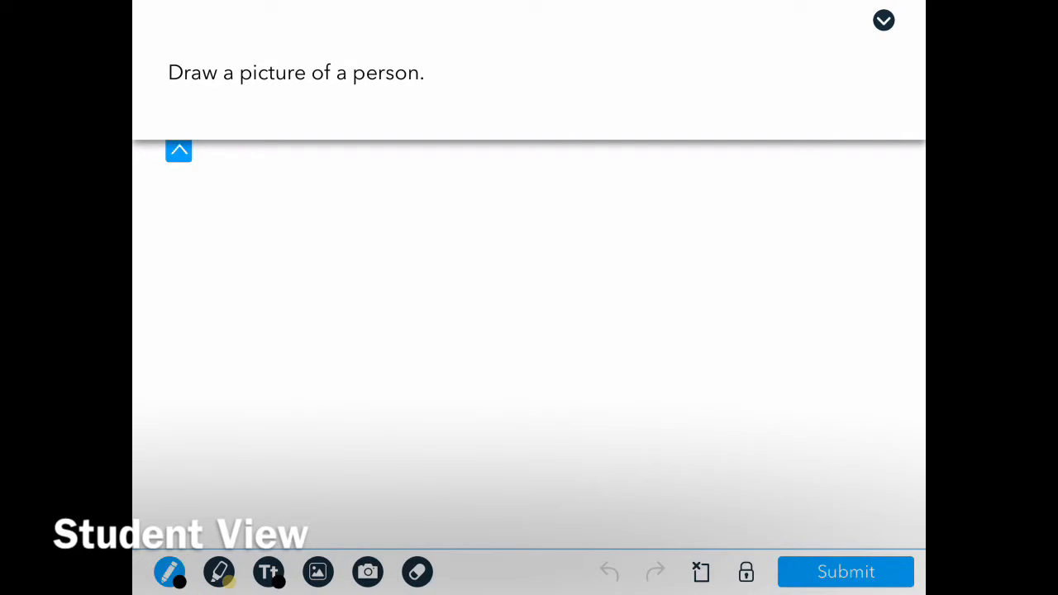
# - In the student view, draw a stick figure of a person on the Draw It canvas with the green pen
pyautogui.click(170, 572)
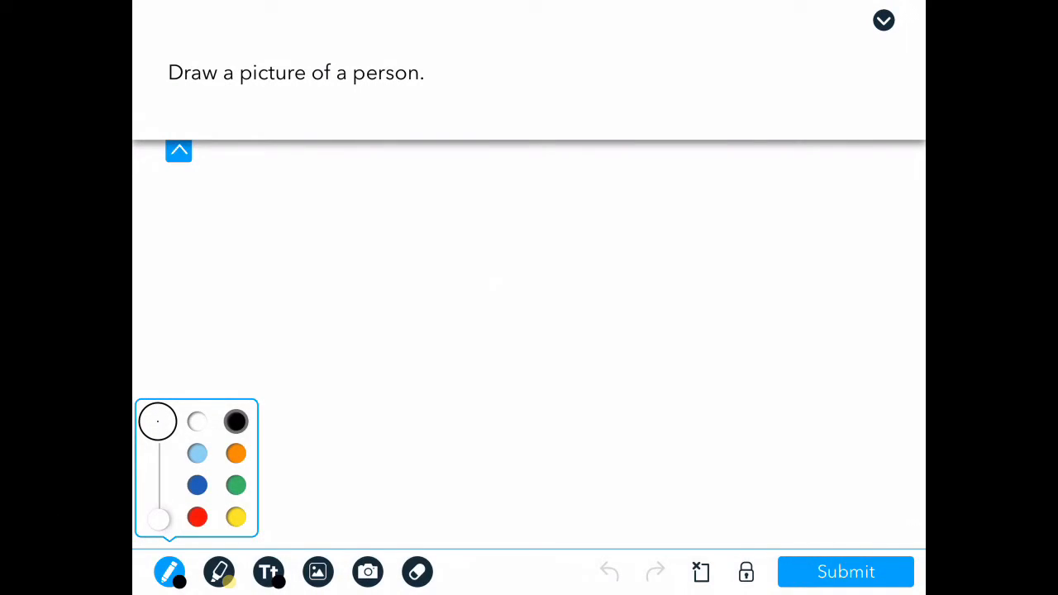
pyautogui.click(236, 484)
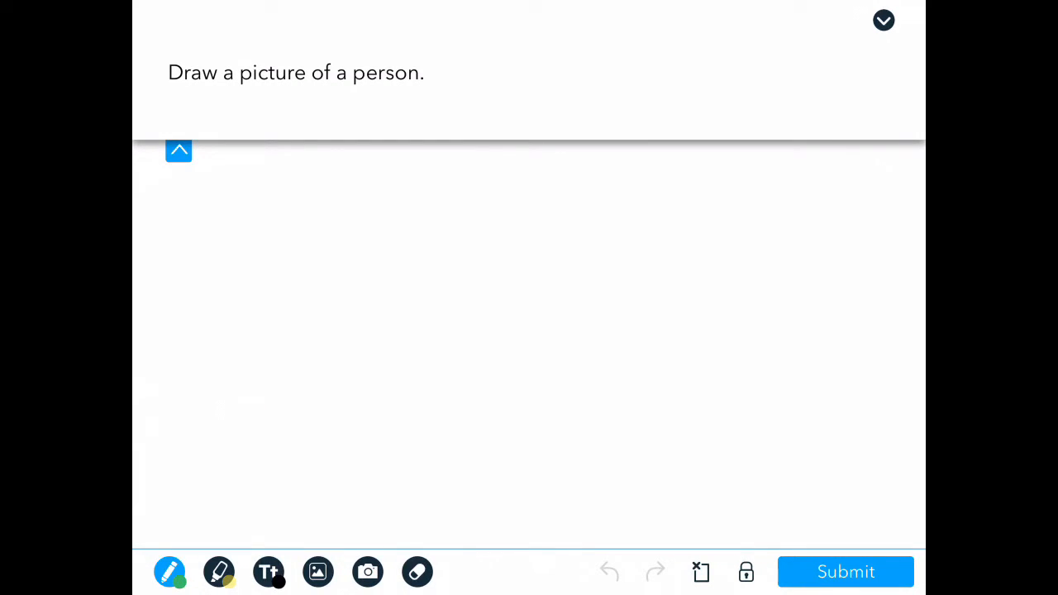
pyautogui.moveTo(460, 230)
pyautogui.mouseDown()
pyautogui.moveTo(555, 230)
pyautogui.moveTo(456, 271)
pyautogui.mouseUp()
pyautogui.moveTo(511, 314)
pyautogui.mouseDown()
pyautogui.moveTo(511, 403)
pyautogui.moveTo(482, 462)
pyautogui.mouseUp()
pyautogui.moveTo(524, 418); pyautogui.dragTo(544, 451)
pyautogui.moveTo(488, 393); pyautogui.dragTo(471, 414)
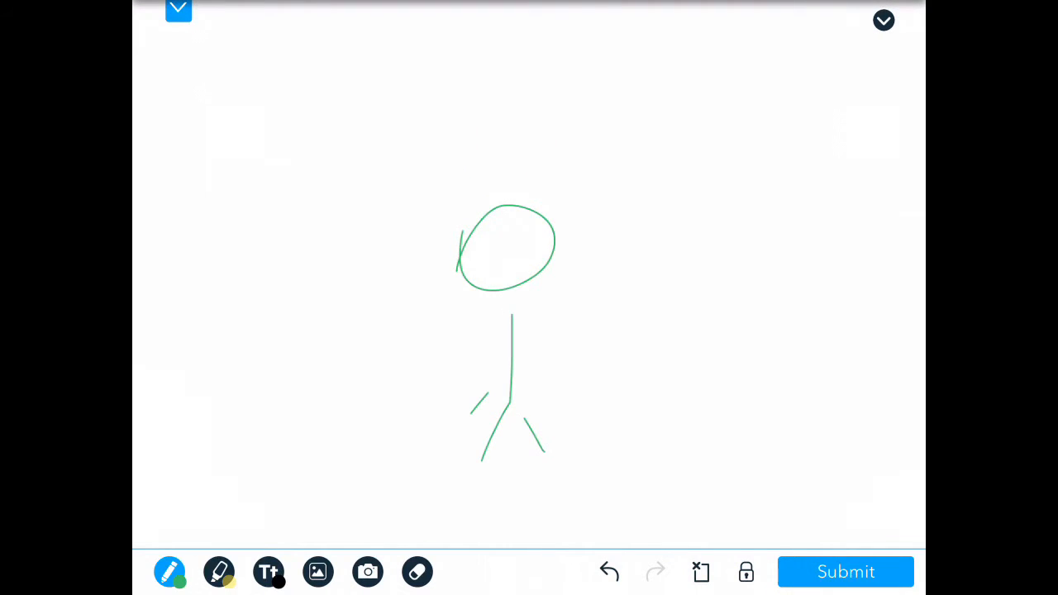
pyautogui.moveTo(531, 358); pyautogui.dragTo(576, 383)
pyautogui.moveTo(498, 364); pyautogui.dragTo(476, 398)
# - Try out several pen colours and leave the drawing pen set to light blue
pyautogui.click(169, 572)
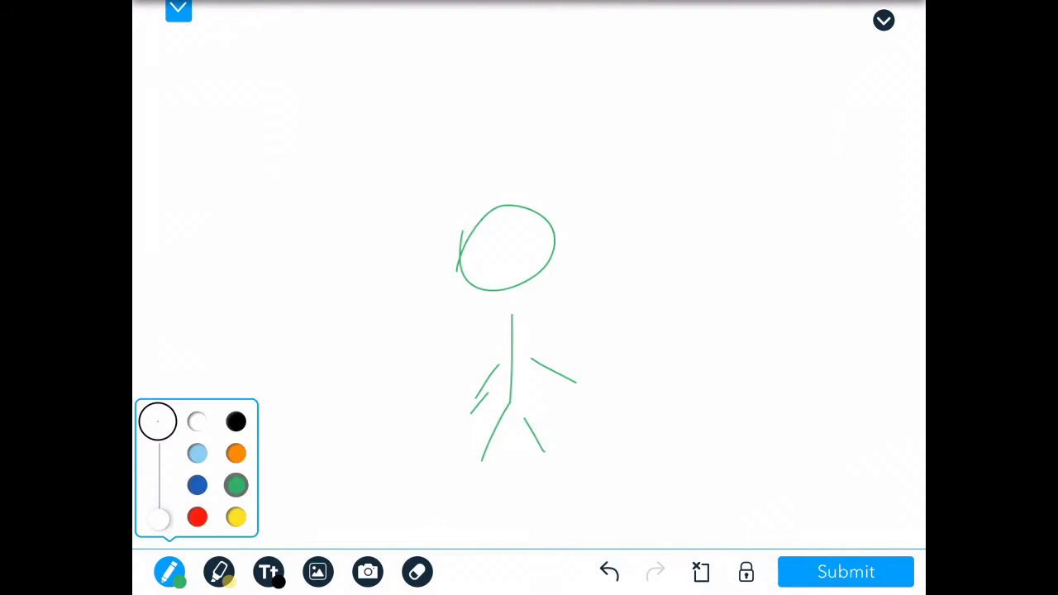
pyautogui.click(197, 422)
pyautogui.click(236, 422)
pyautogui.click(197, 454)
pyautogui.click(170, 572)
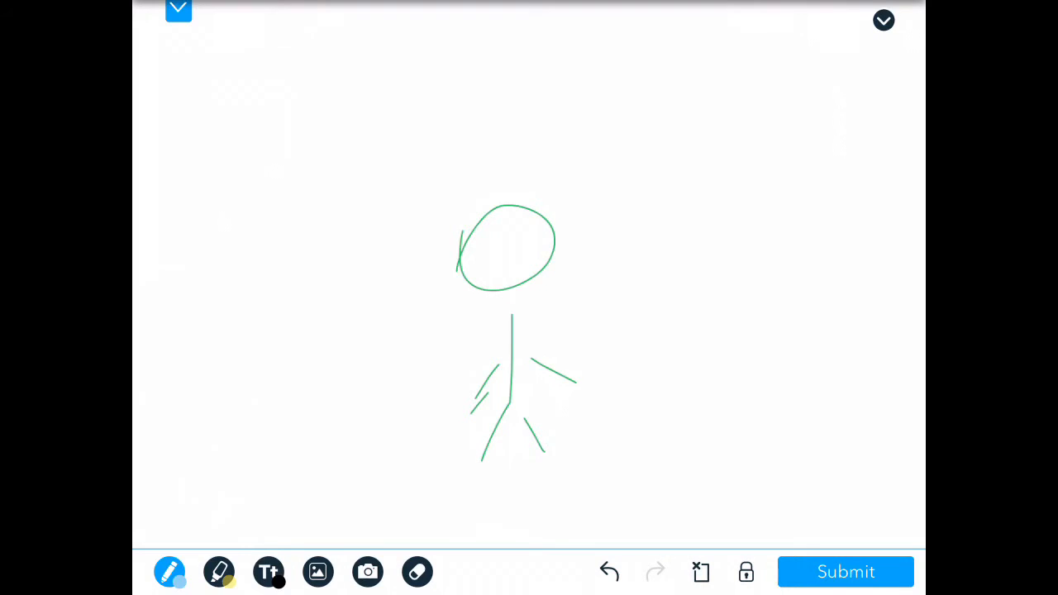
pyautogui.click(269, 572)
pyautogui.click(863, 529)
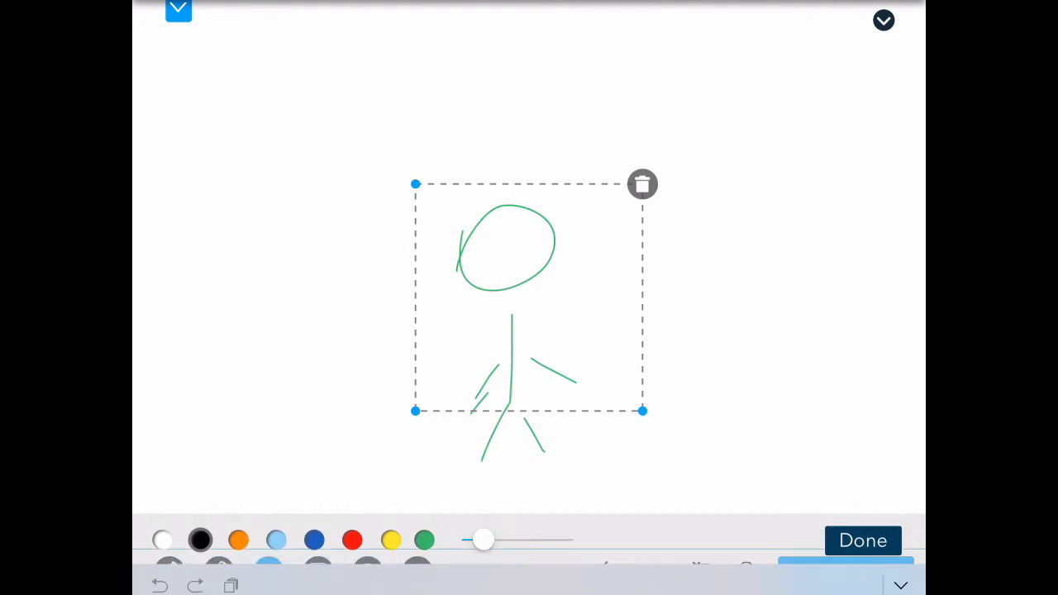
pyautogui.click(642, 184)
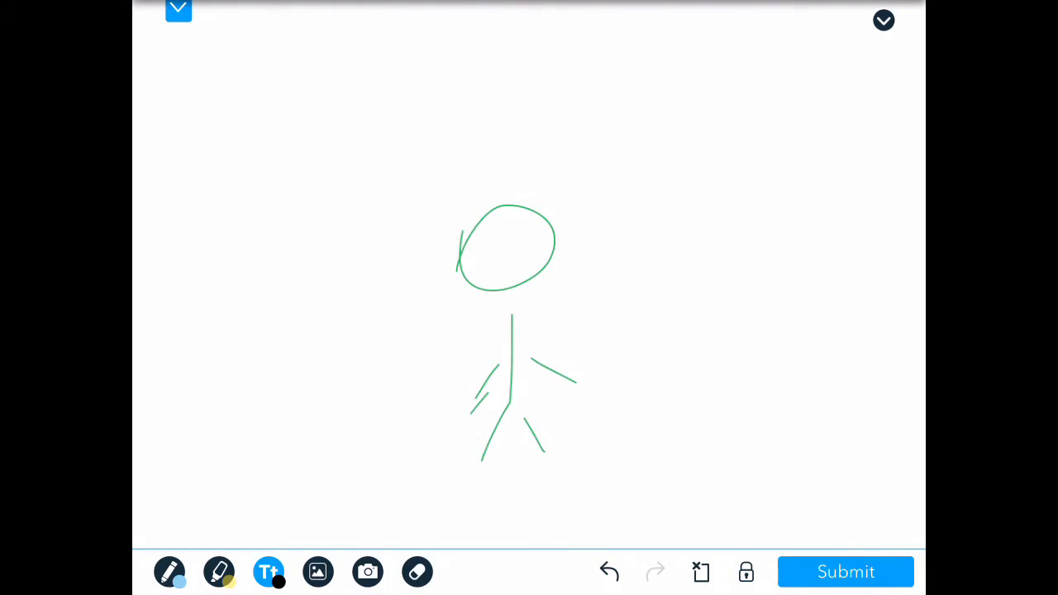
# - Submit the finished drawing of a person as the student's answer and confirm the submission
pyautogui.click(846, 572)
pyautogui.click(581, 328)
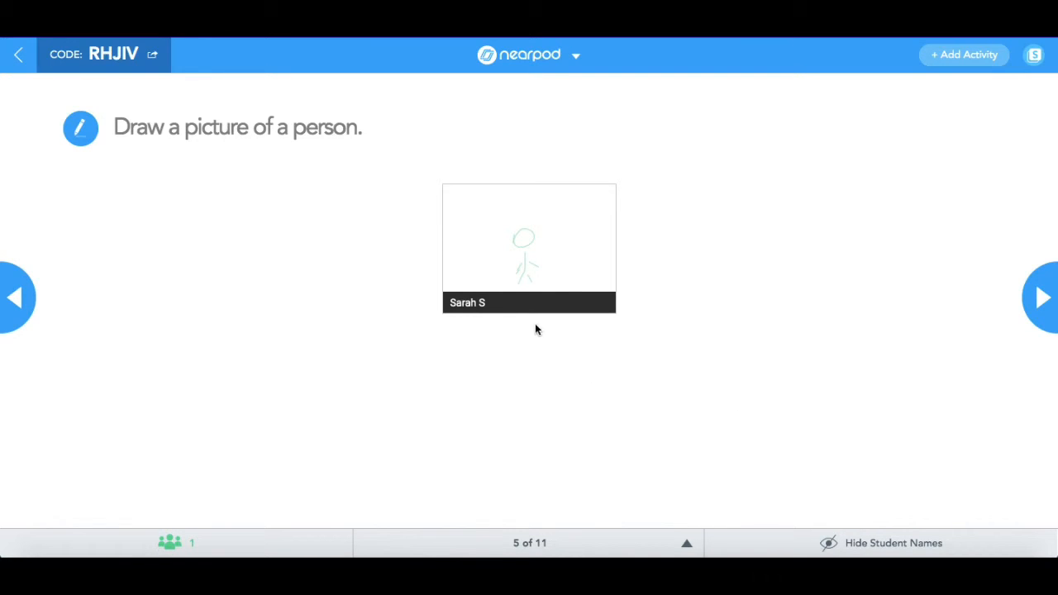
# - In the teacher view, open the student's submitted drawing, share it with the class, and close it
pyautogui.click(534, 243)
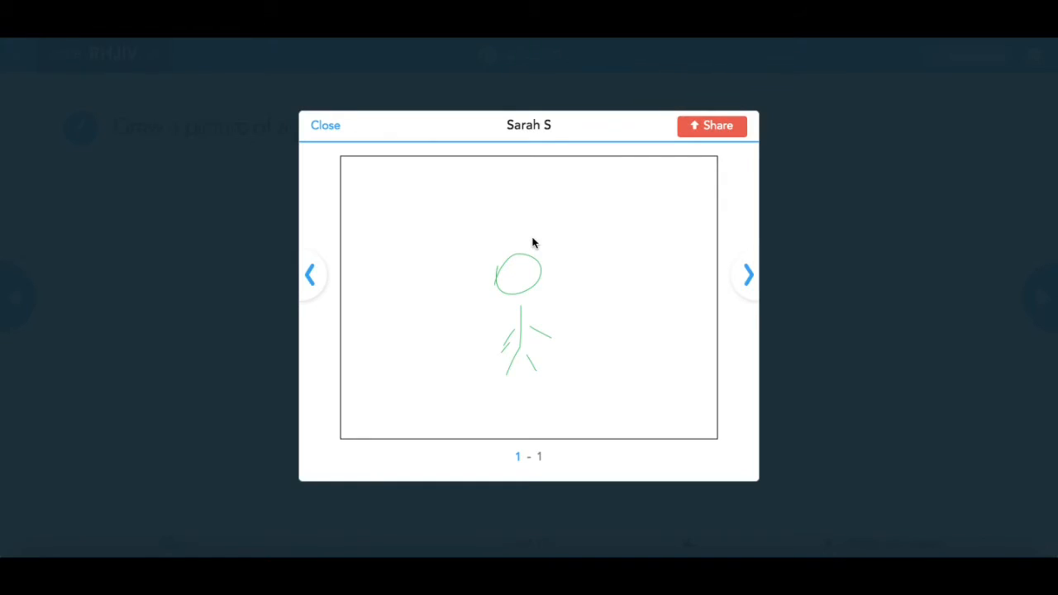
pyautogui.click(710, 136)
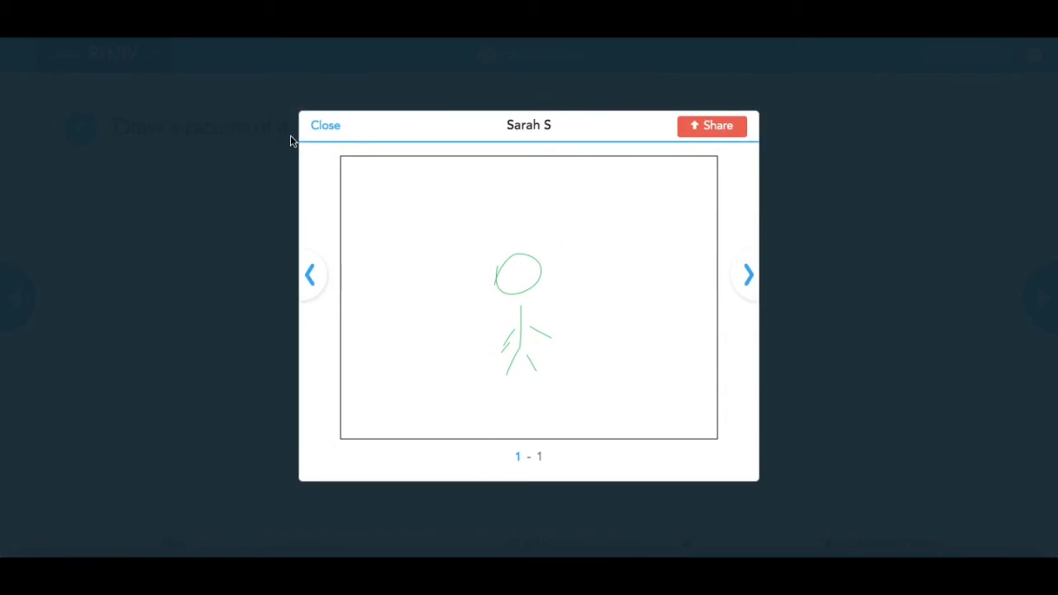
pyautogui.click(324, 126)
# - Advance the live lesson past the Places slide to slide 7
pyautogui.press('Right')
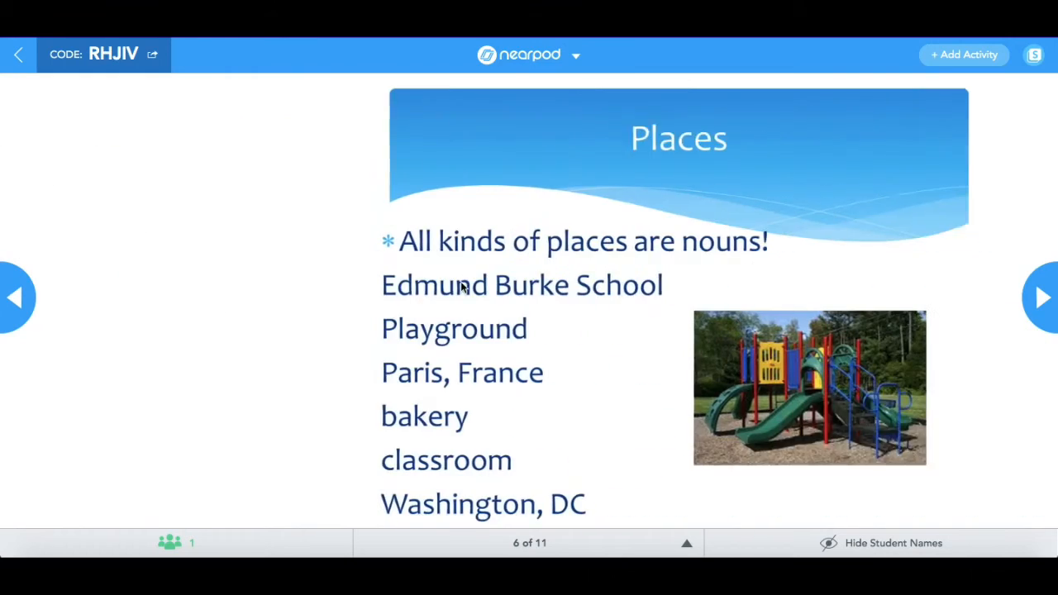
pyautogui.press('Right')
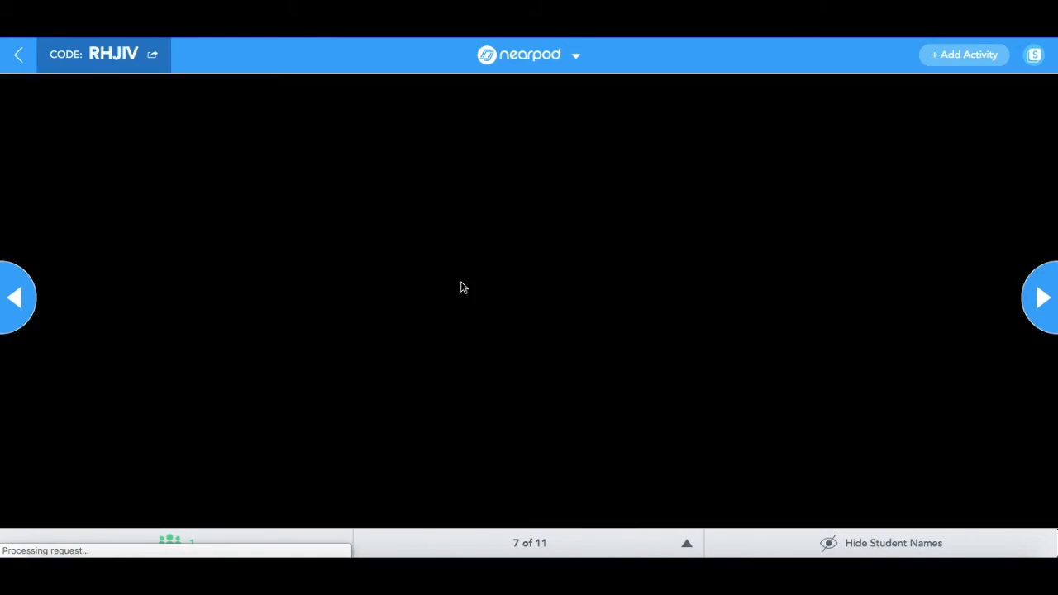